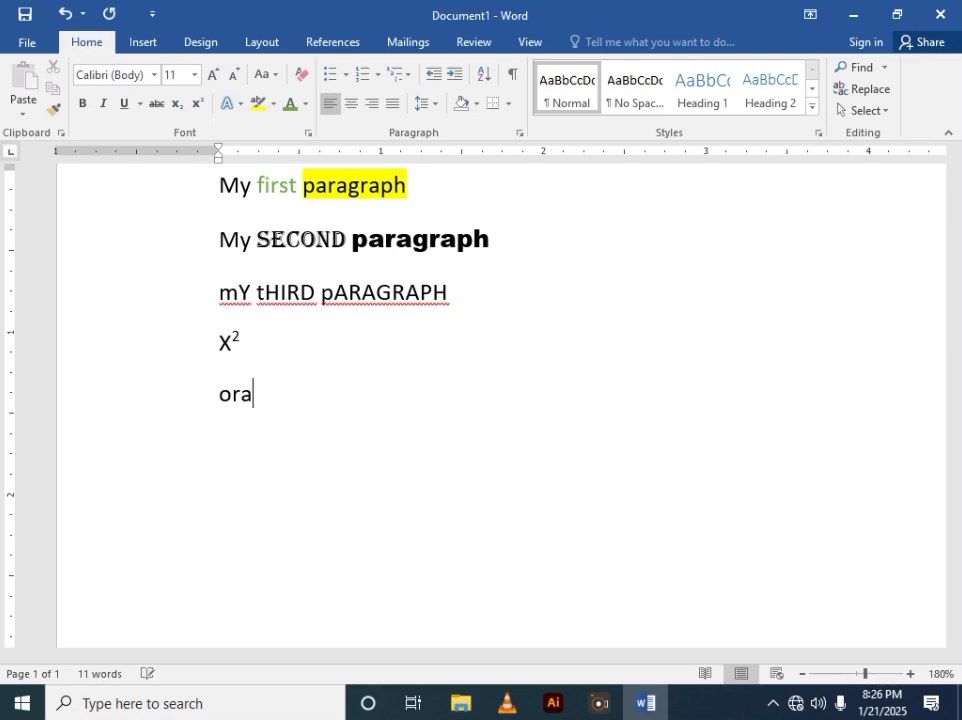
- Add Orange, mango and lemon as separate lines below the X² paragraph
key("Return")
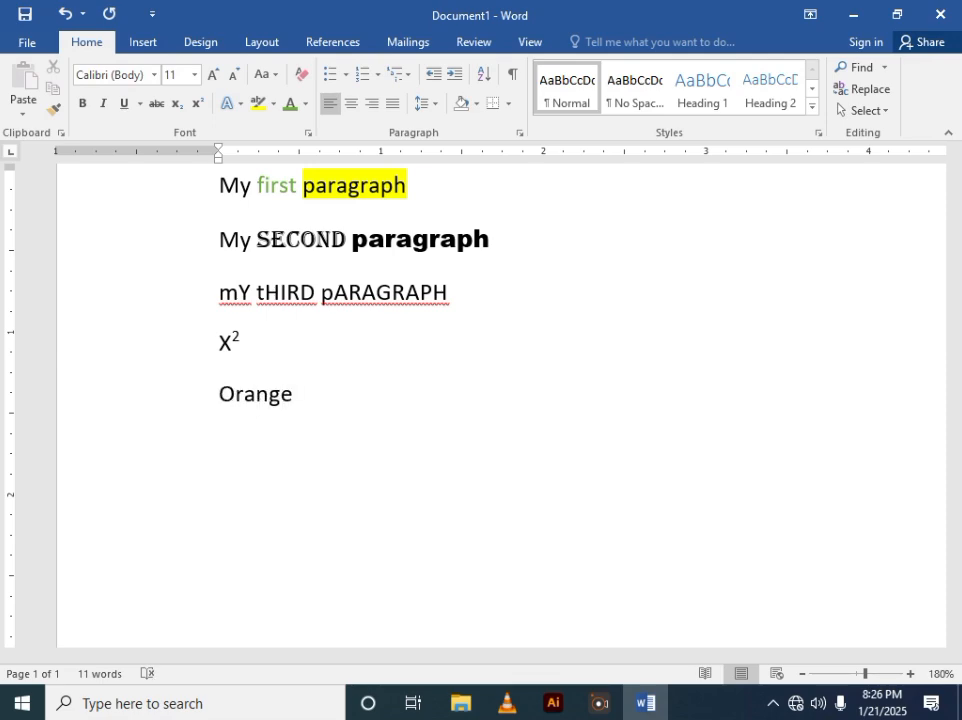
type("mango")
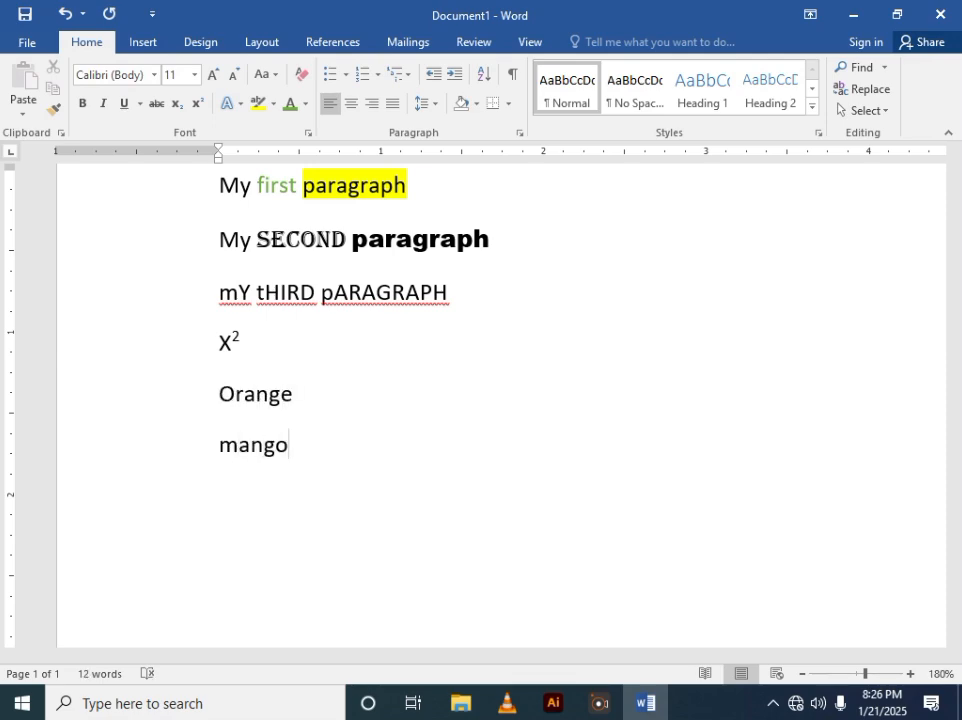
key("Return")
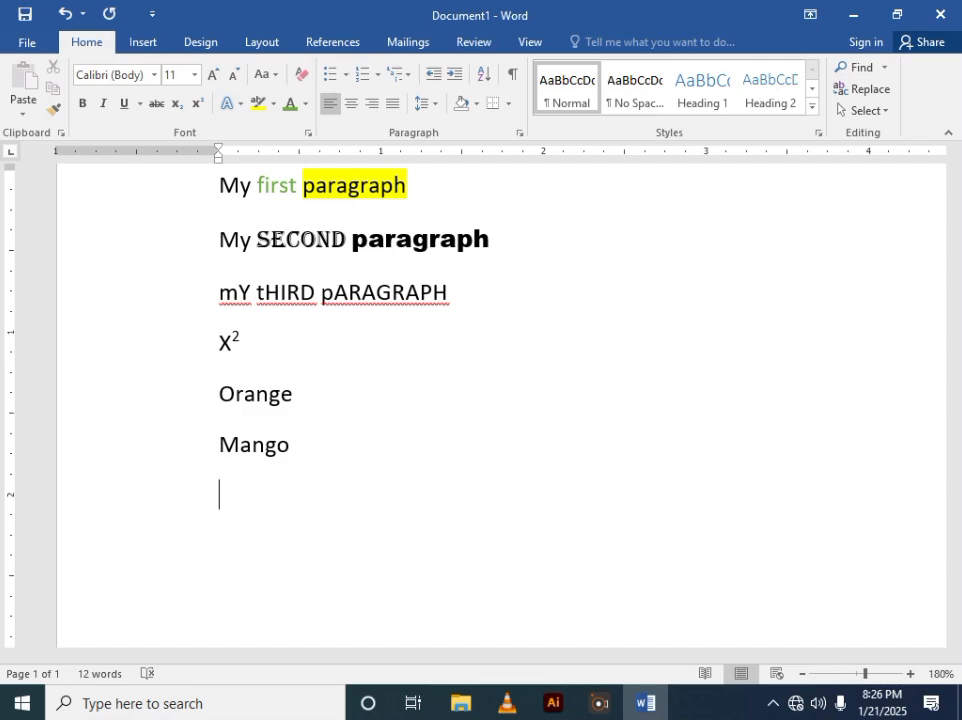
type("lemon")
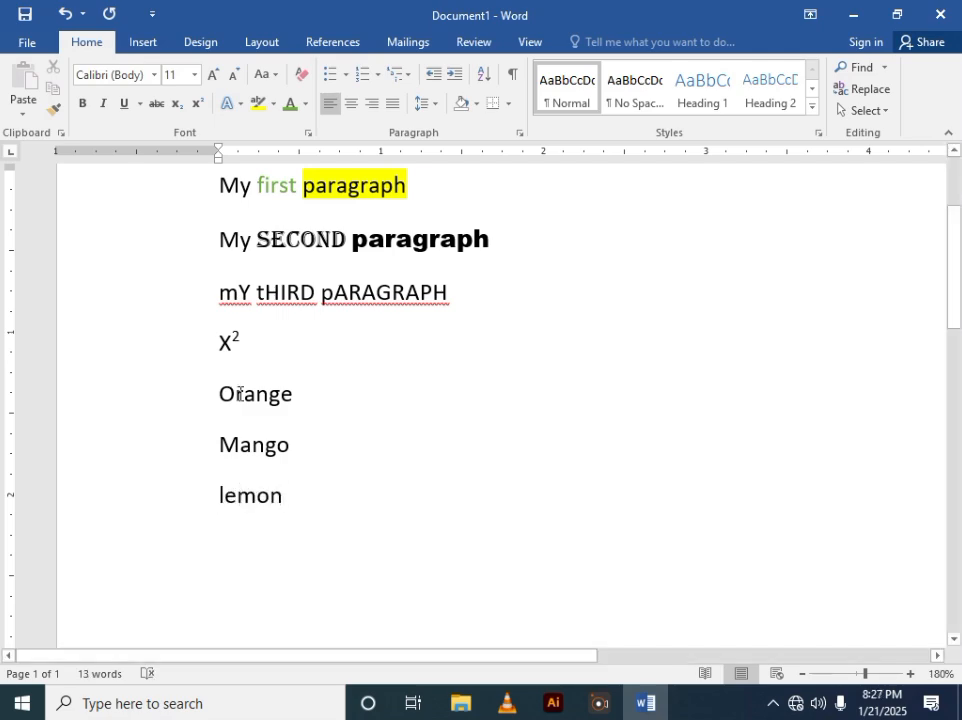
- Format the Orange, Mango and lemon lines as a bulleted list with checkmark bullets
scroll(240, 385, "down", 2)
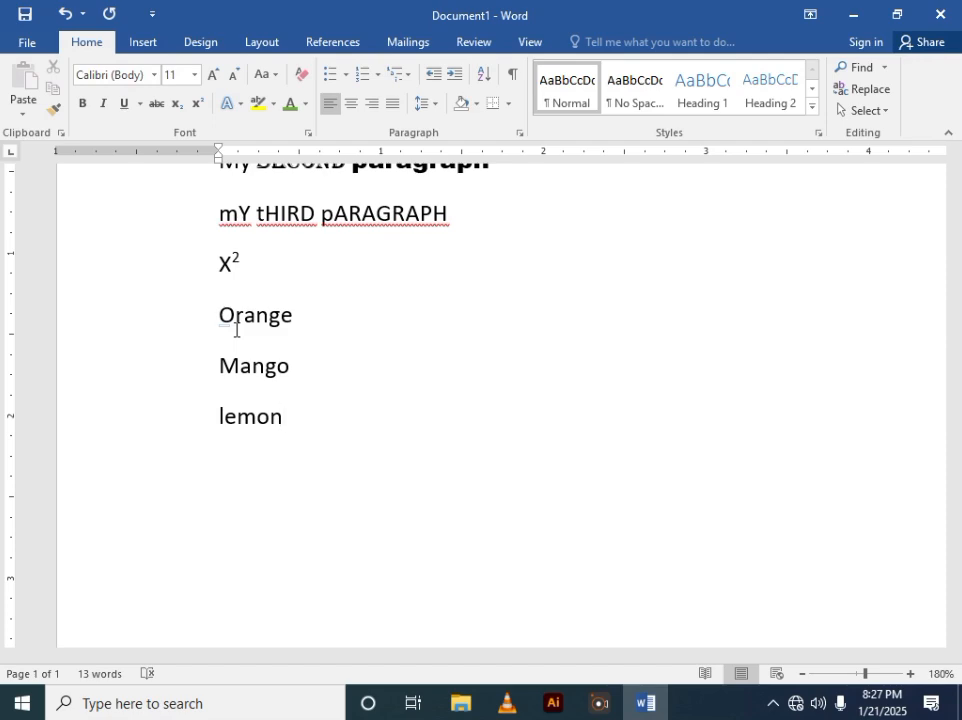
mouse_move(238, 335)
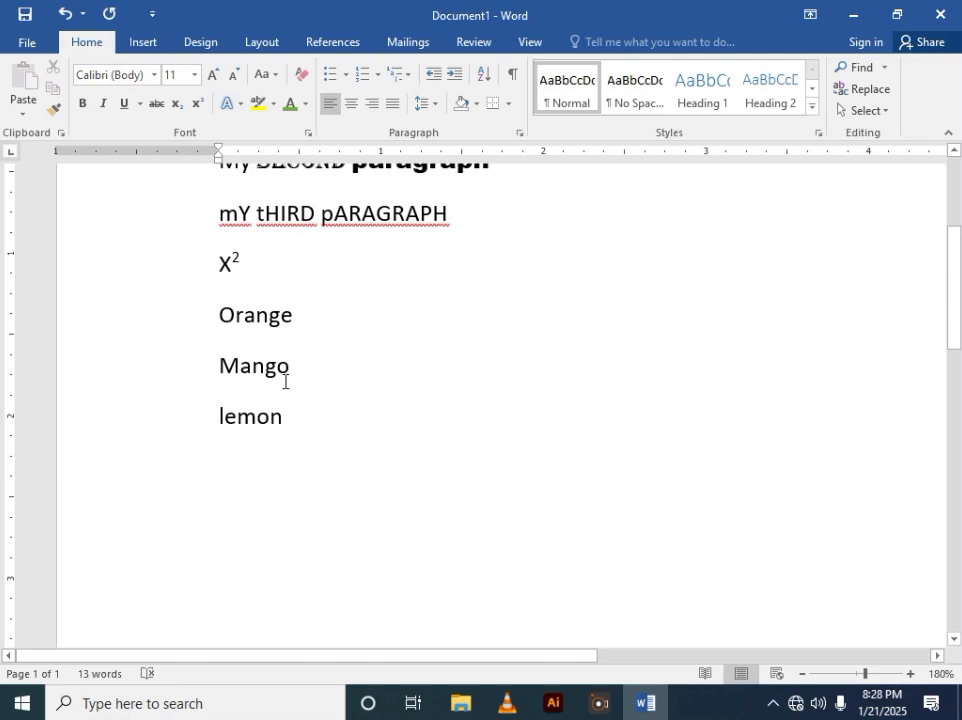
left_click_drag(281, 425, 221, 332)
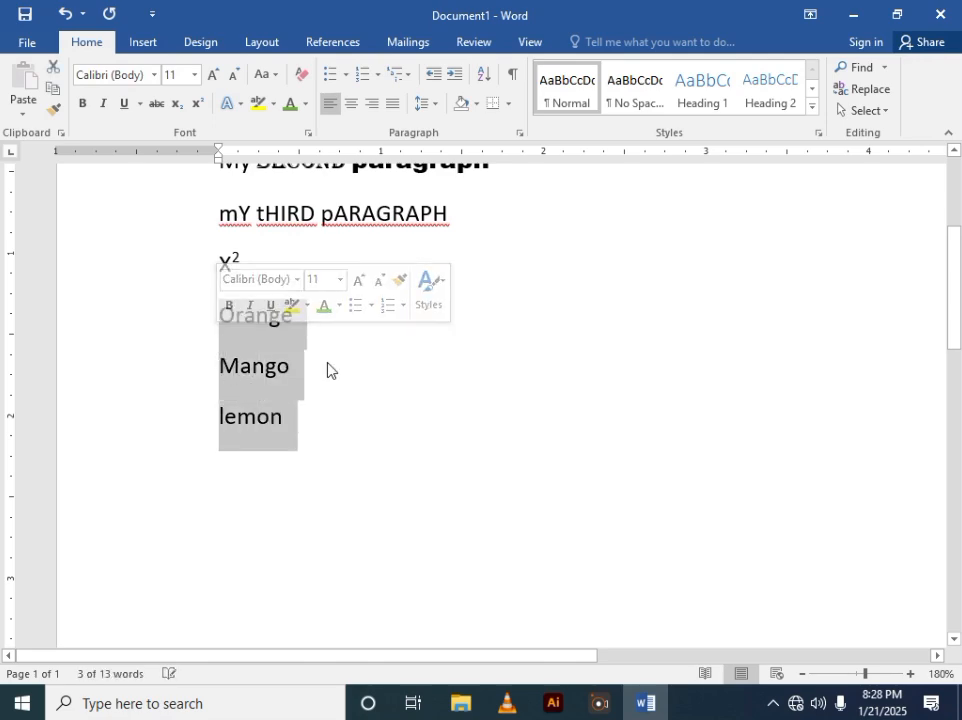
left_click(346, 78)
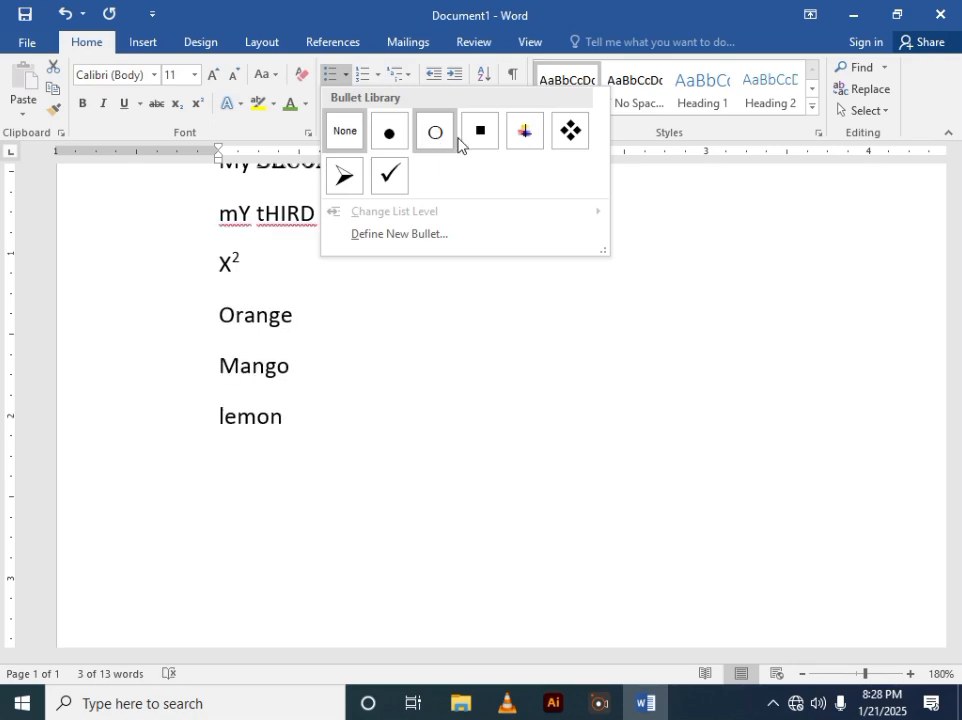
left_click(397, 186)
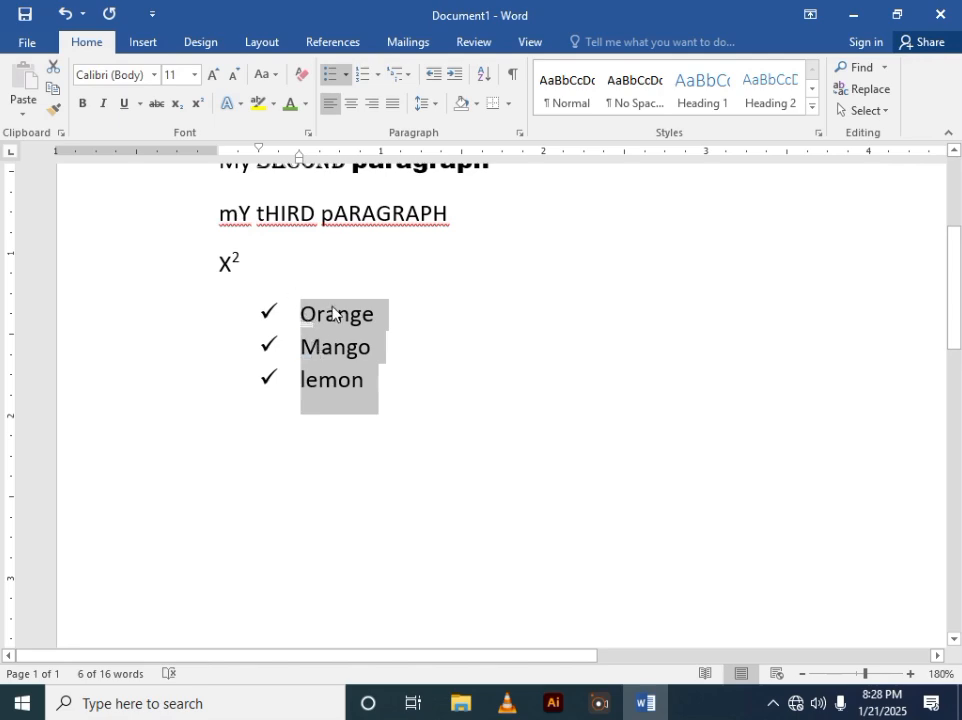
- Change the fruit list to lettered numbering in the a), b), c) format
left_click(379, 78)
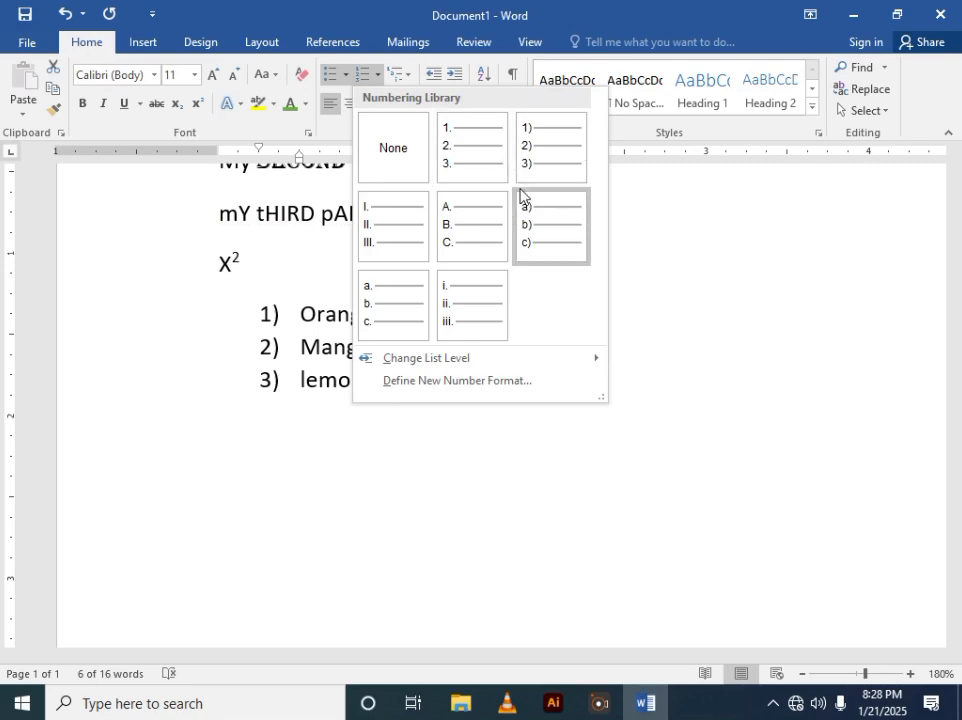
left_click(522, 222)
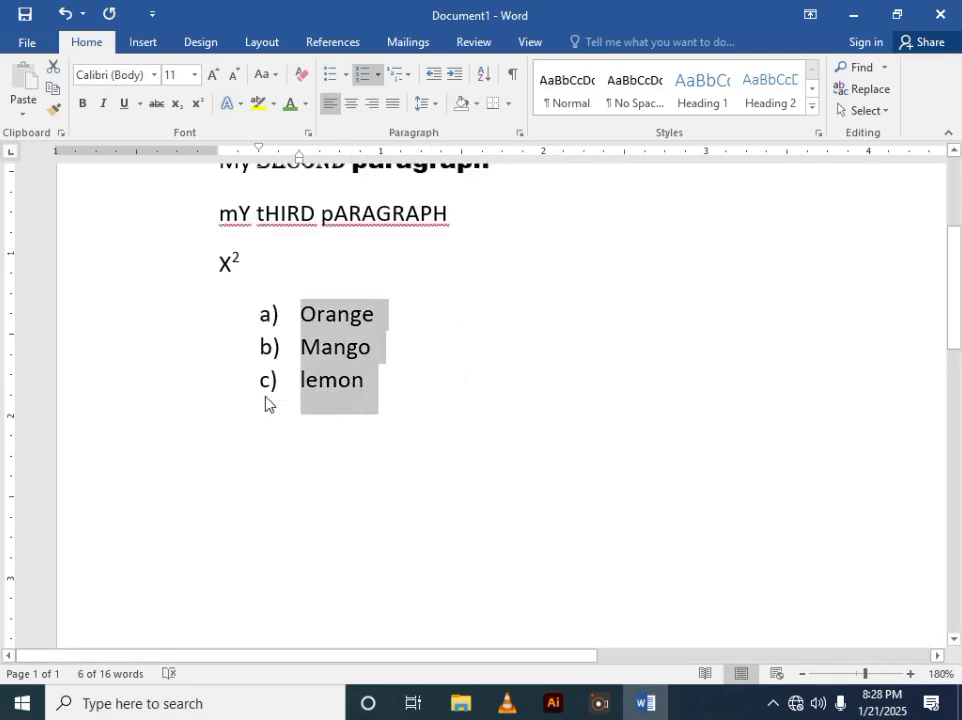
scroll(221, 380, "down", 1)
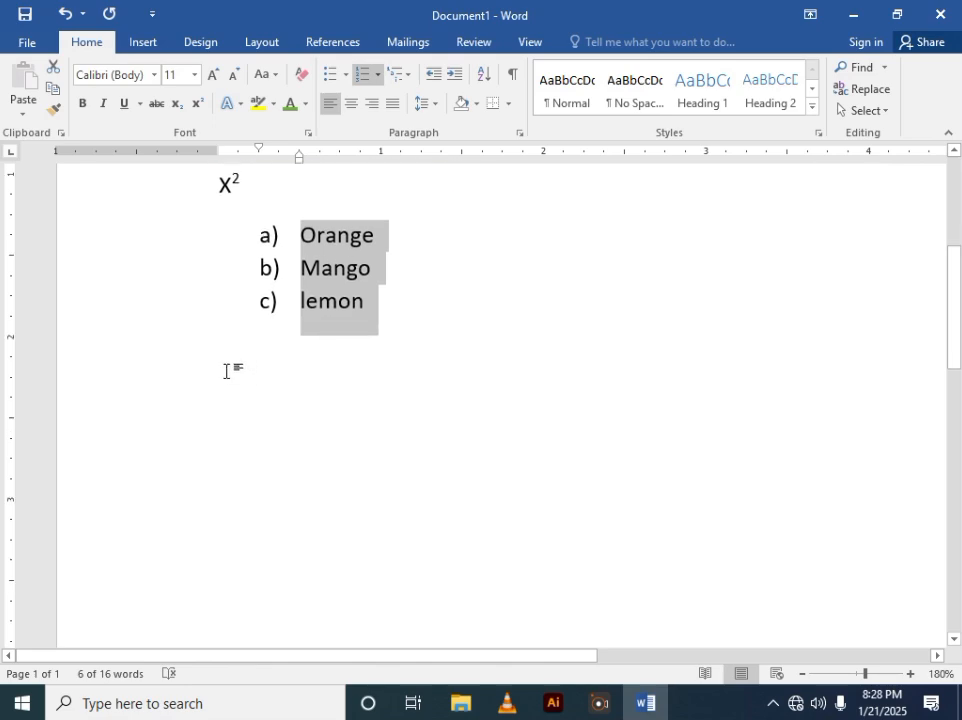
- Center the third paragraph, mY tHIRD pARAGRAPH
scroll(230, 368, "up", 3)
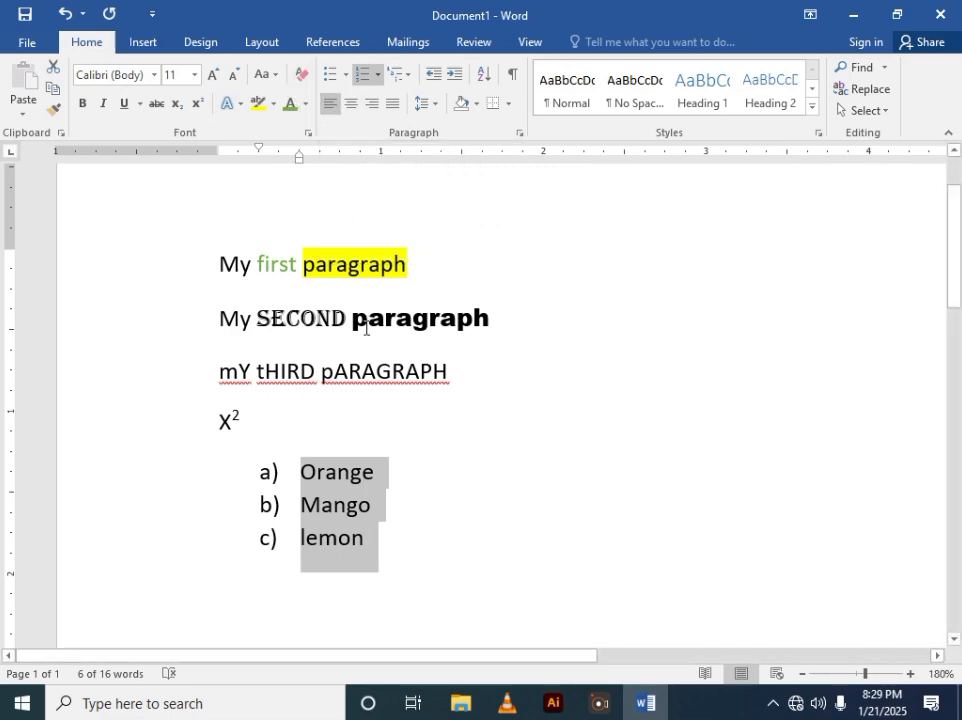
double_click(347, 374)
triple_click(347, 376)
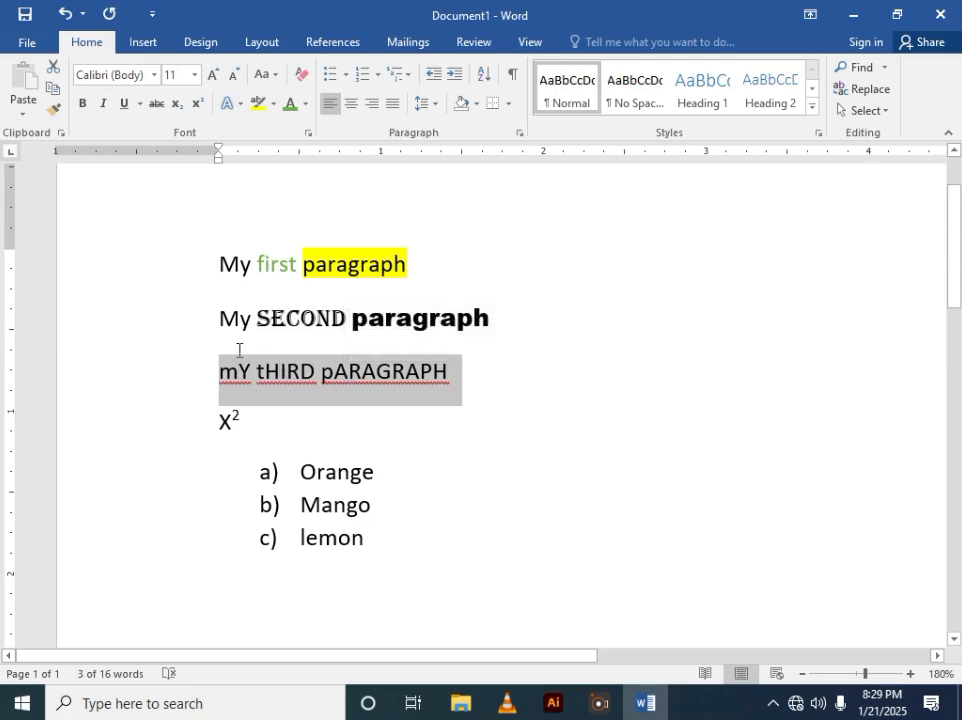
left_click(352, 104)
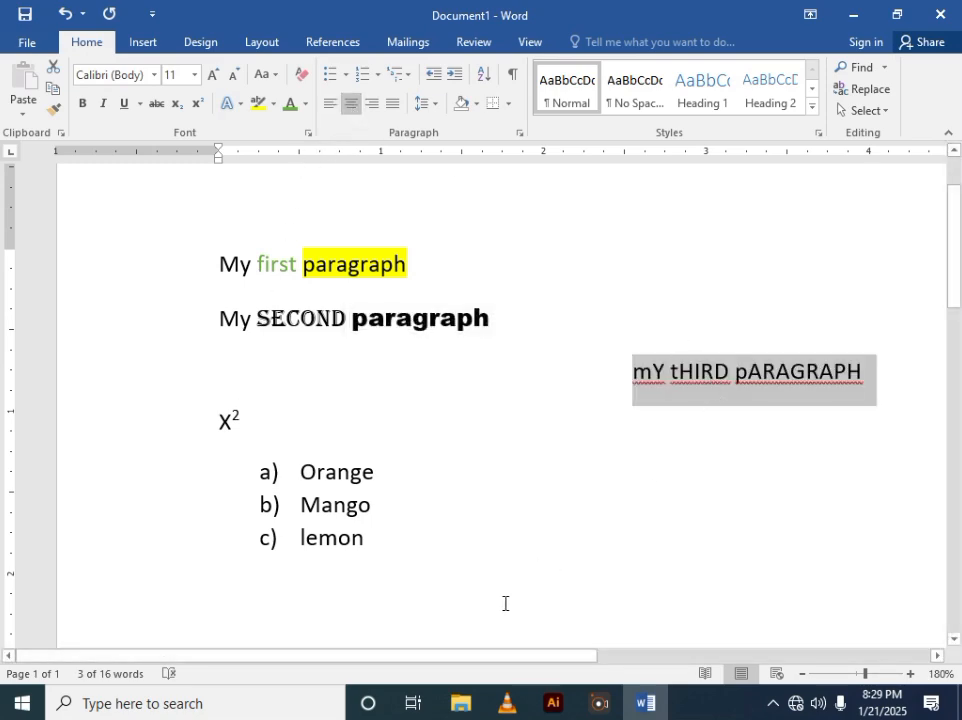
- Right-align the third paragraph
left_click_drag(488, 656, 652, 667)
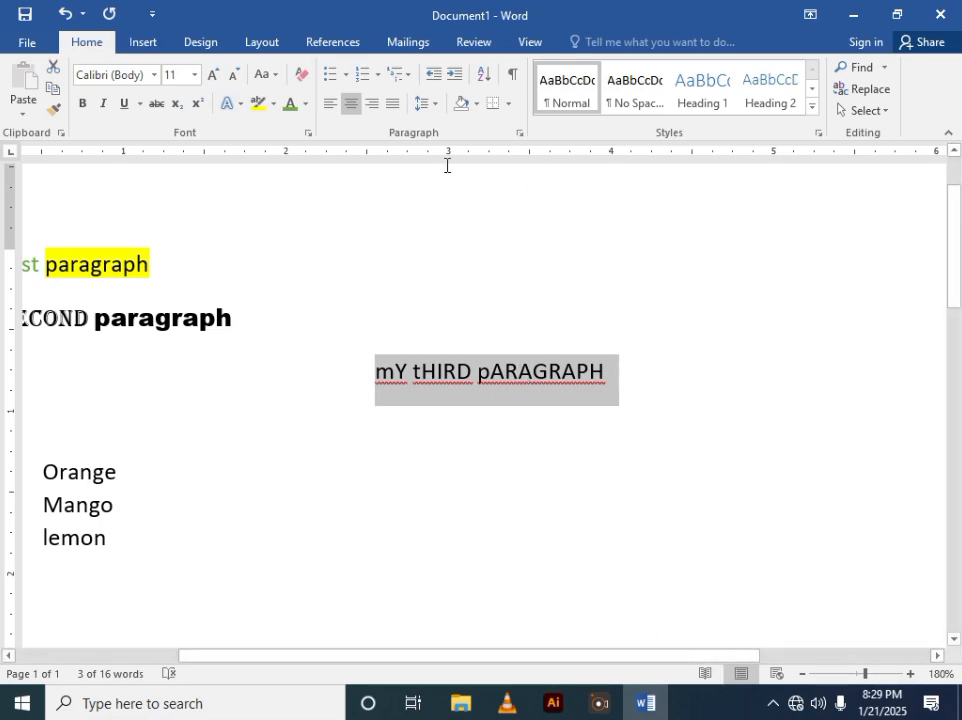
left_click(372, 104)
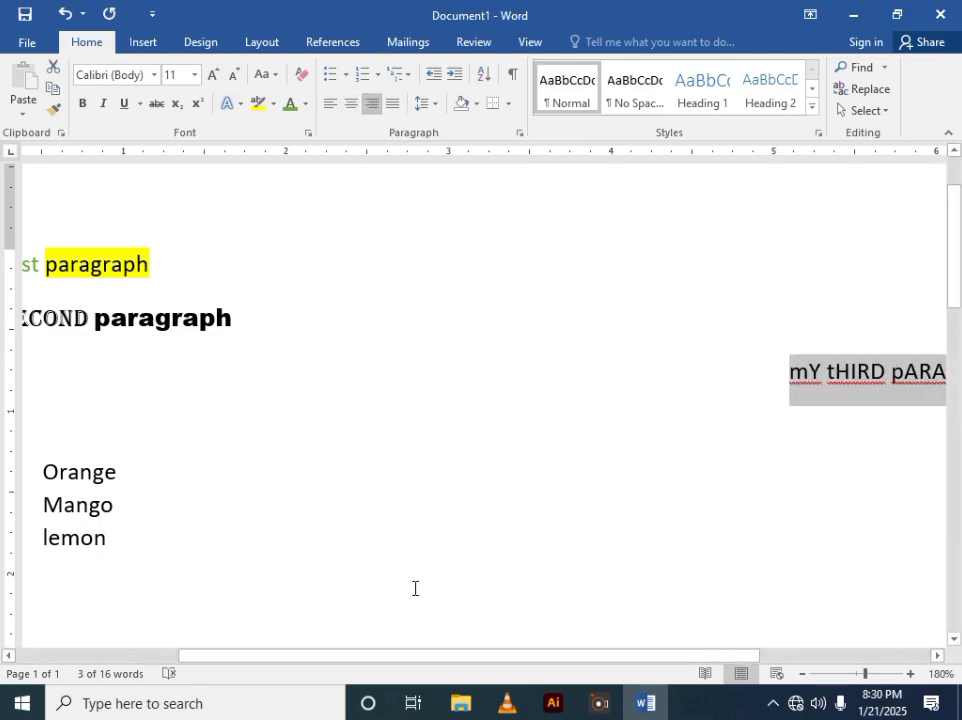
- Justify the third paragraph and deselect it
left_click_drag(399, 658, 651, 638)
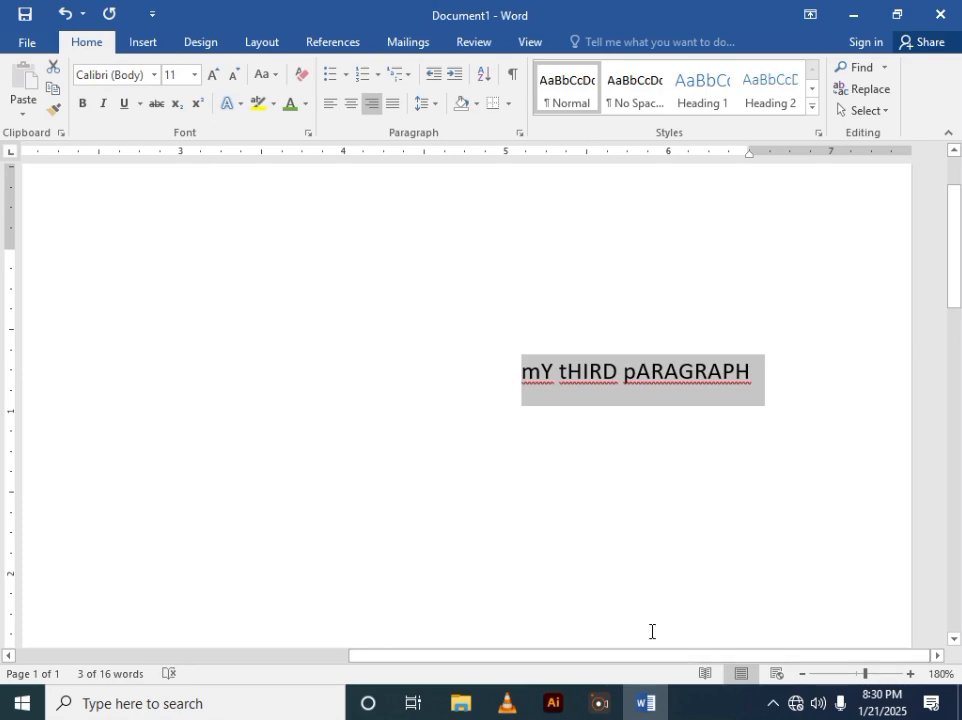
left_click(392, 107)
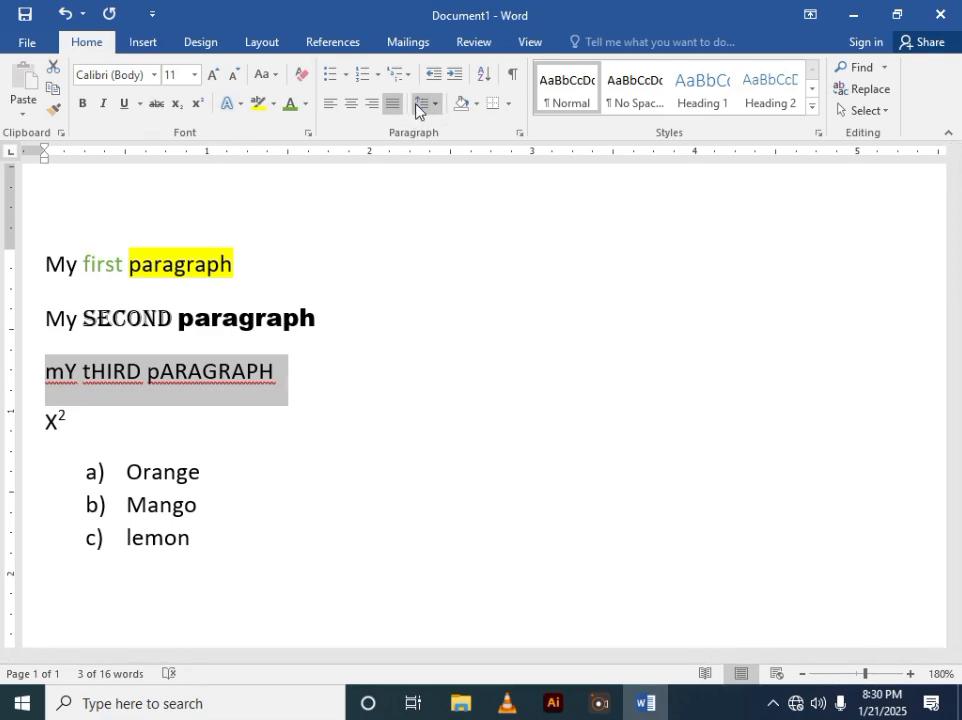
left_click(324, 377)
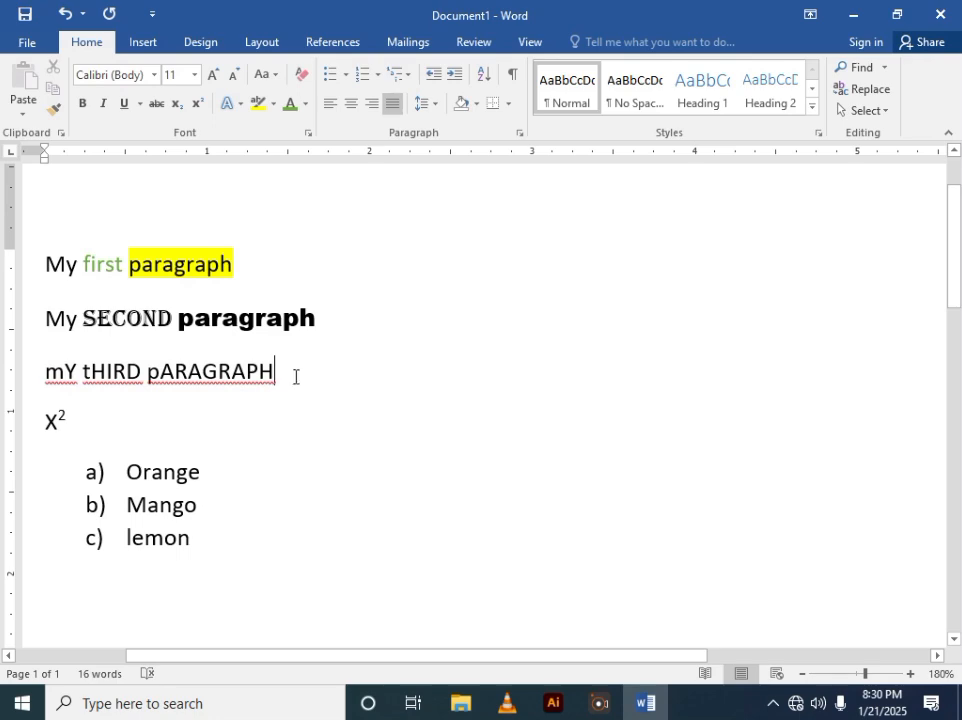
left_click_drag(294, 376, 39, 346)
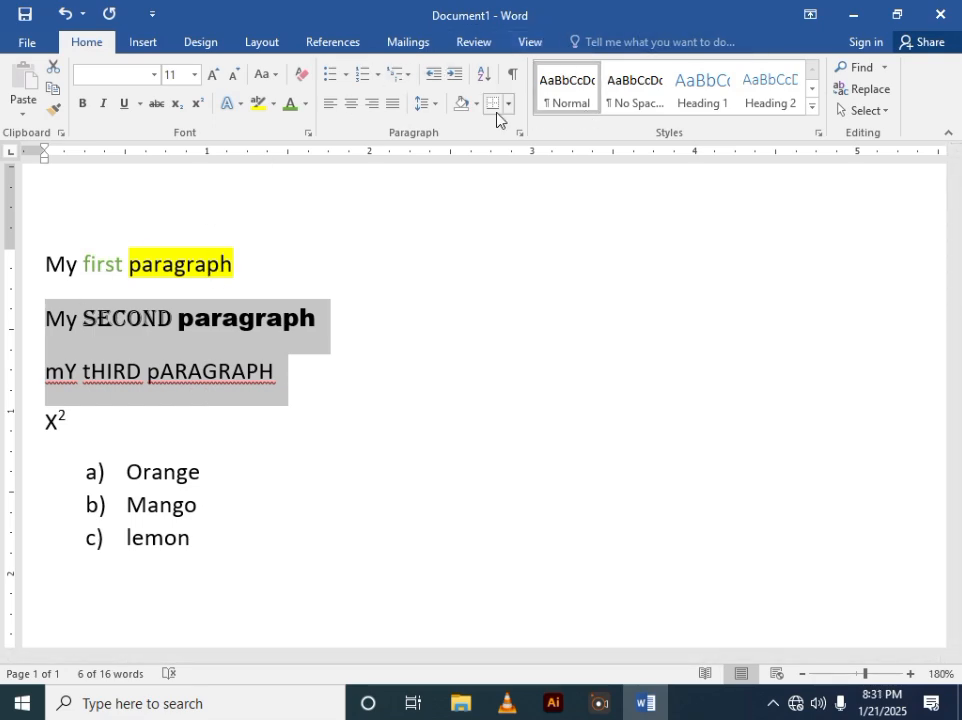
left_click(437, 104)
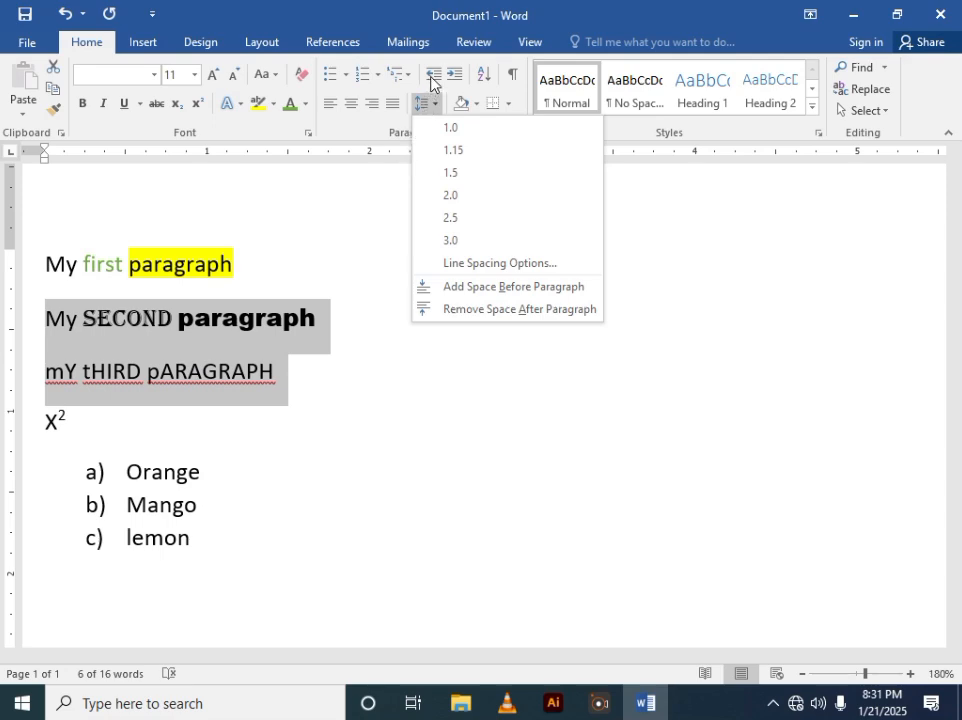
left_click(380, 204)
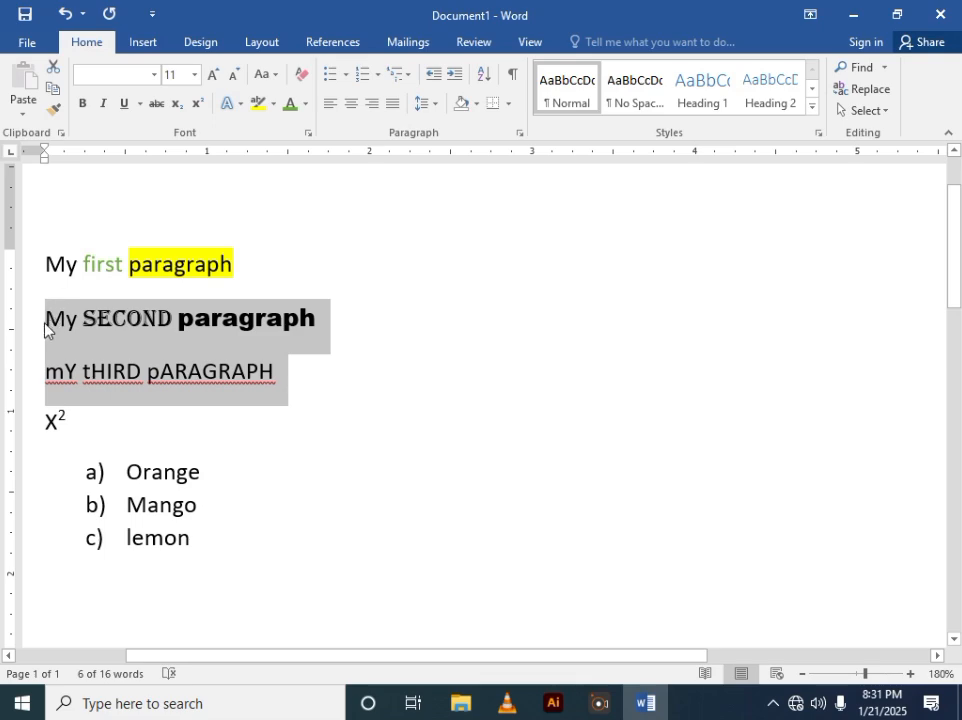
- Increase and then decrease the indent of the second paragraph
left_click(45, 328)
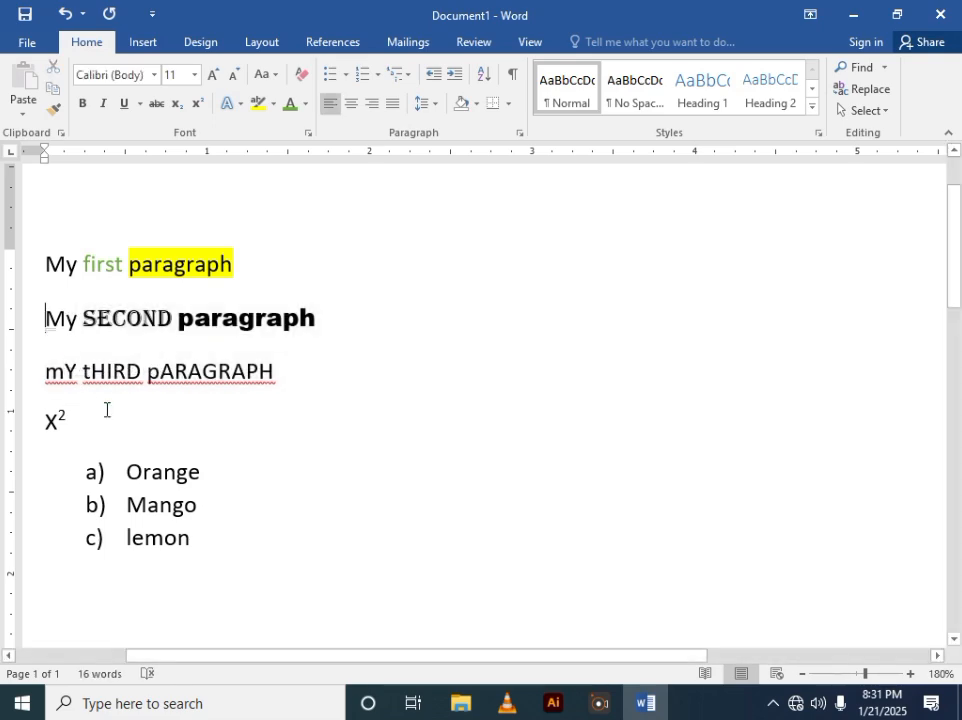
left_click(453, 76)
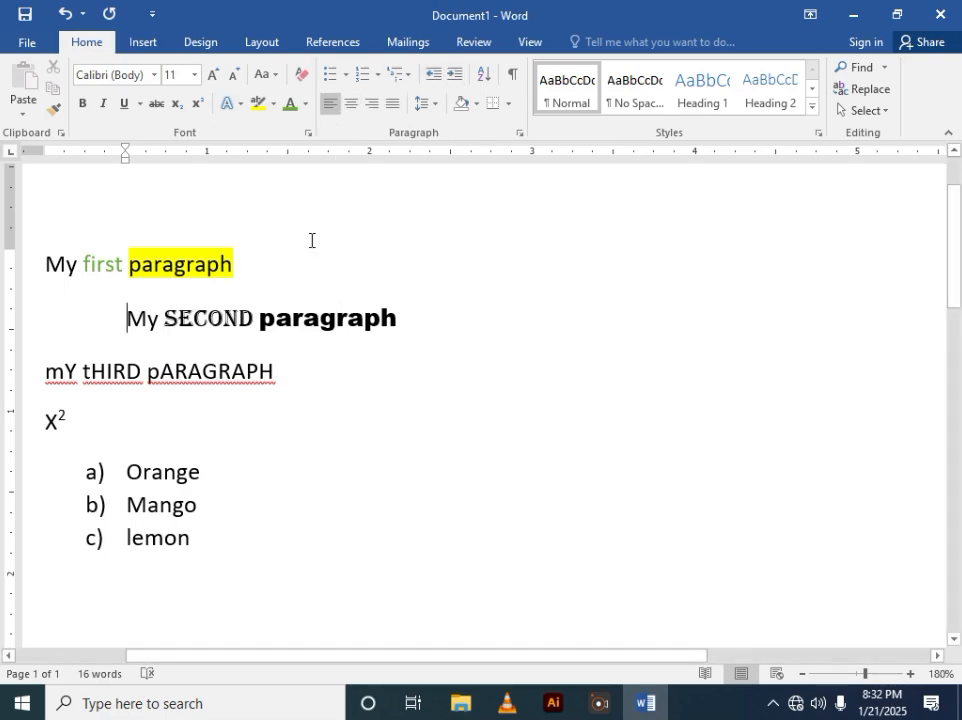
left_click(432, 74)
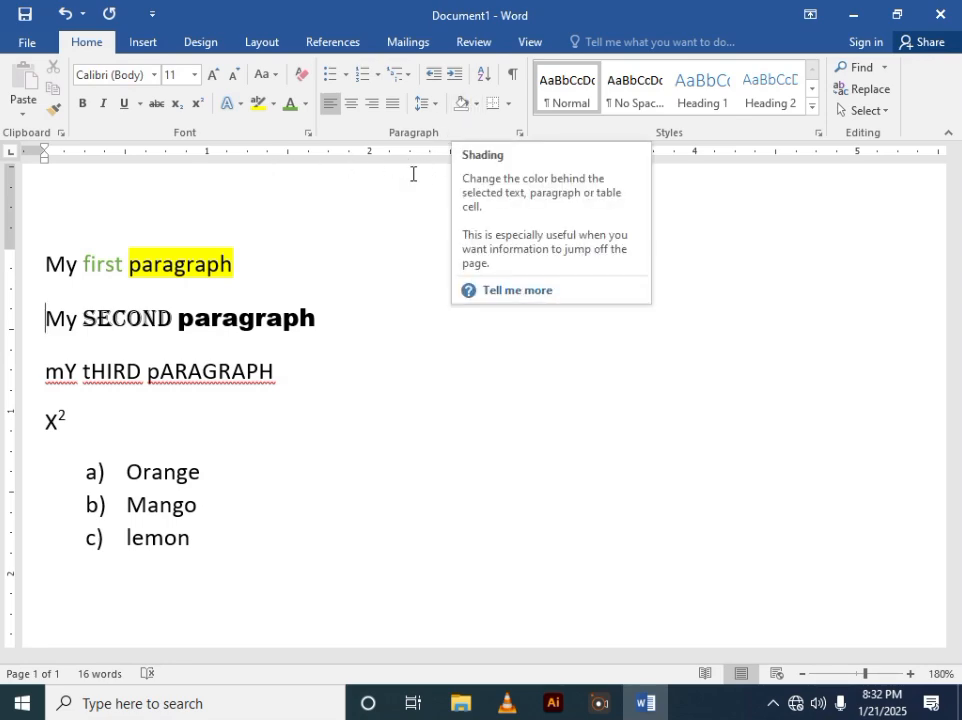
- Shade the second paragraph with the green theme colour
triple_click(235, 316)
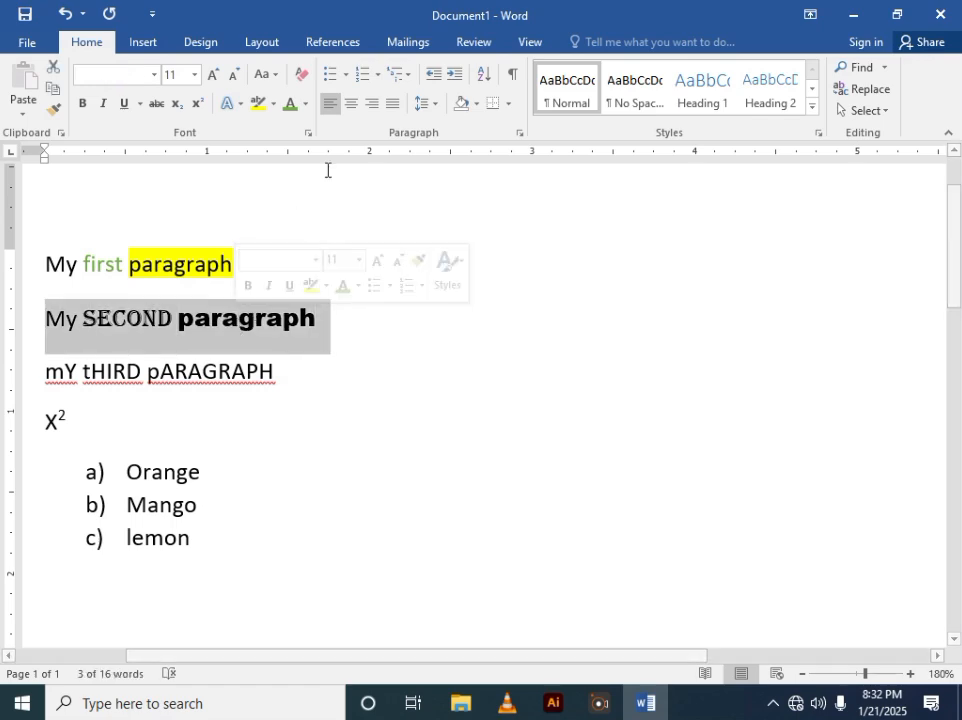
left_click(477, 106)
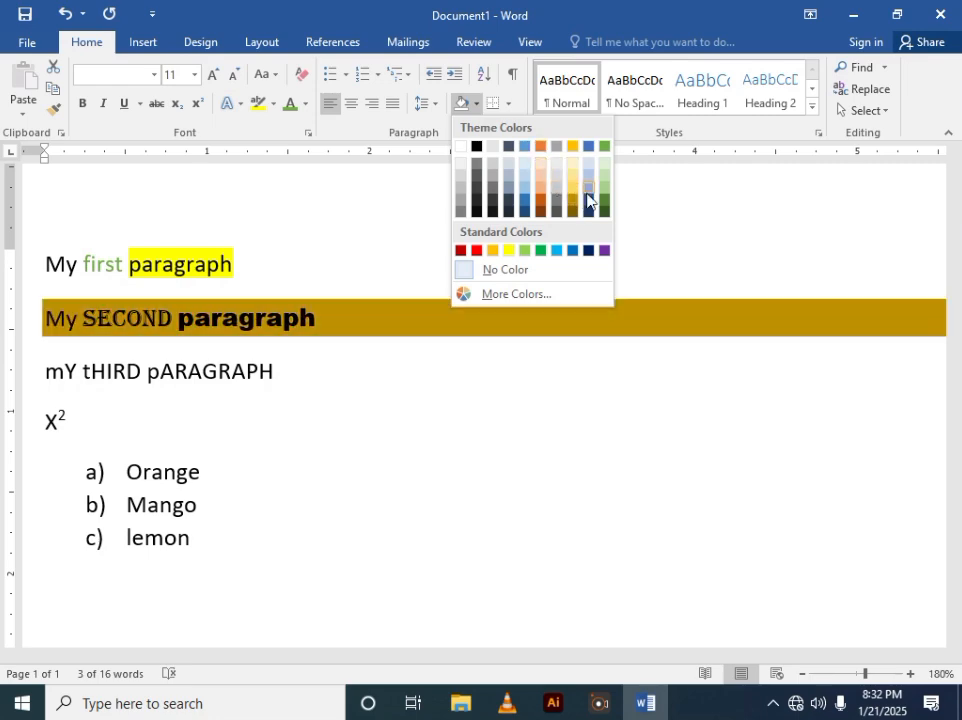
left_click(605, 150)
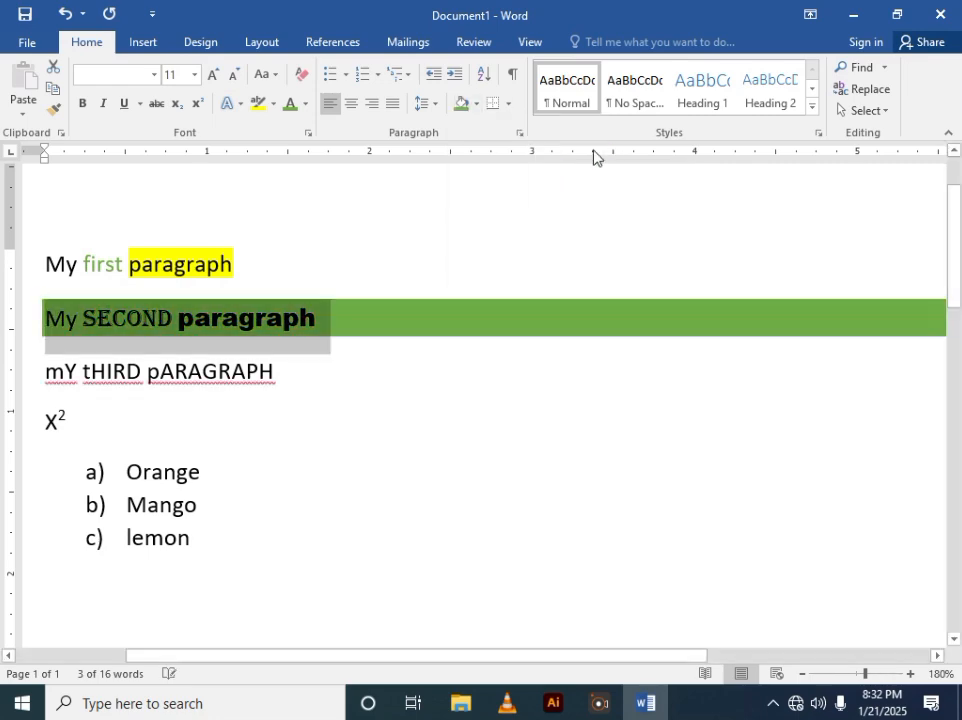
left_click(372, 348)
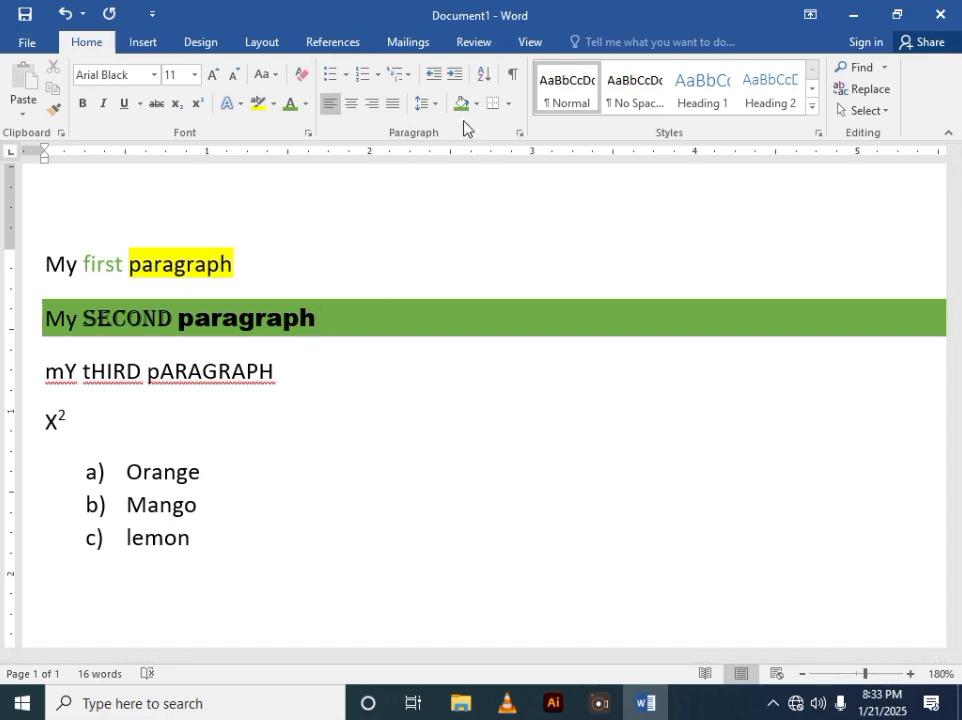
- Apply all borders to the second paragraph
triple_click(303, 320)
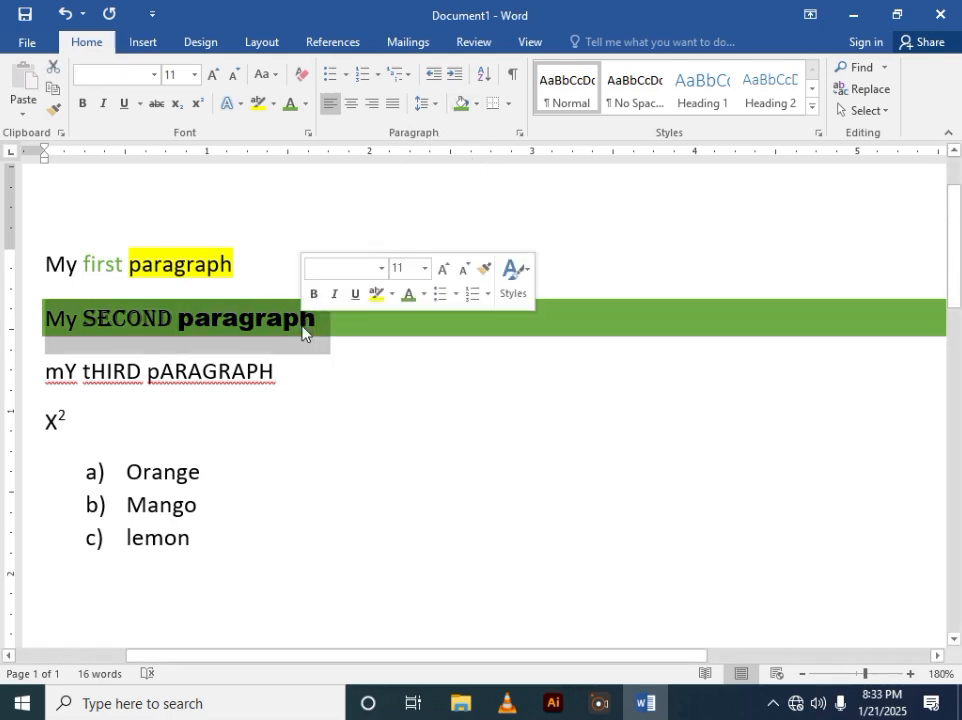
left_click(509, 104)
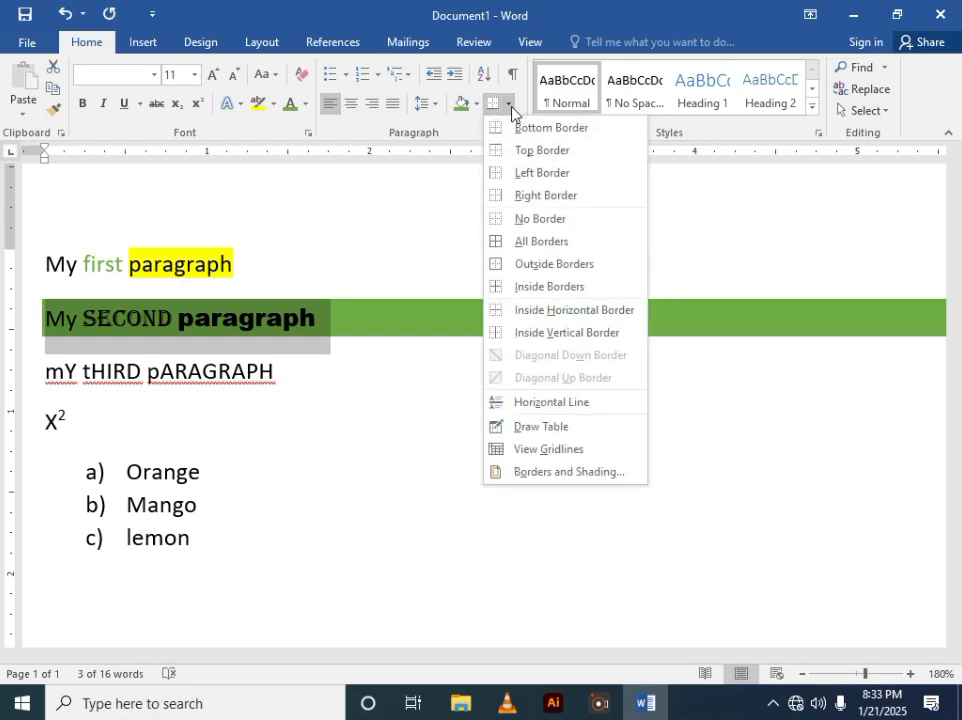
left_click(531, 244)
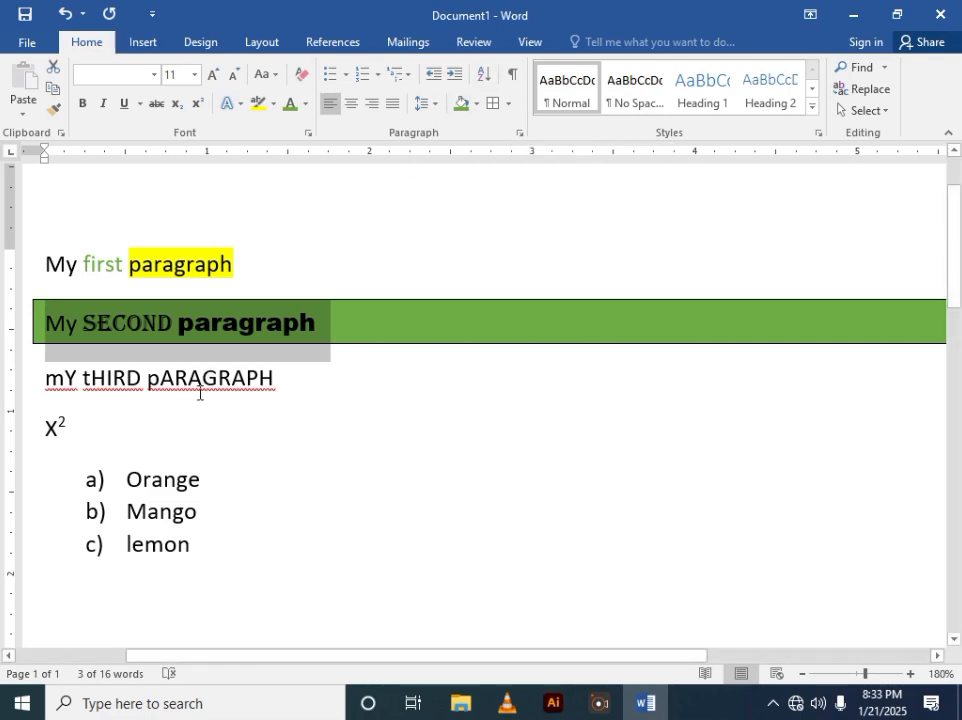
- Sort the three list items in ascending alphabetical order by paragraph text
scroll(194, 428, "down", 3)
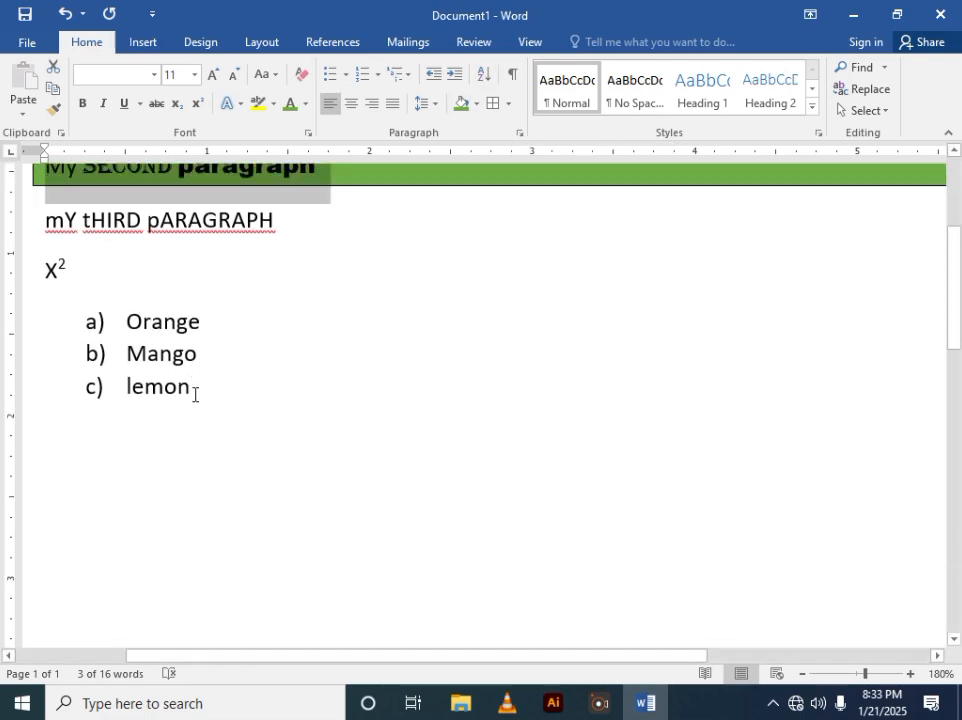
left_click_drag(195, 393, 151, 327)
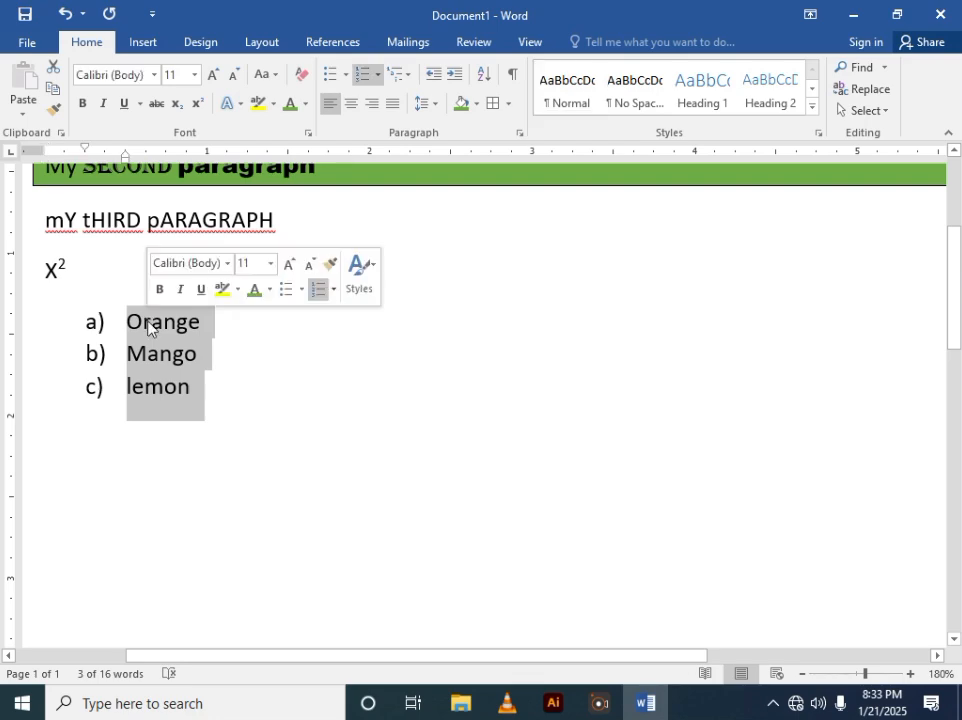
left_click(485, 78)
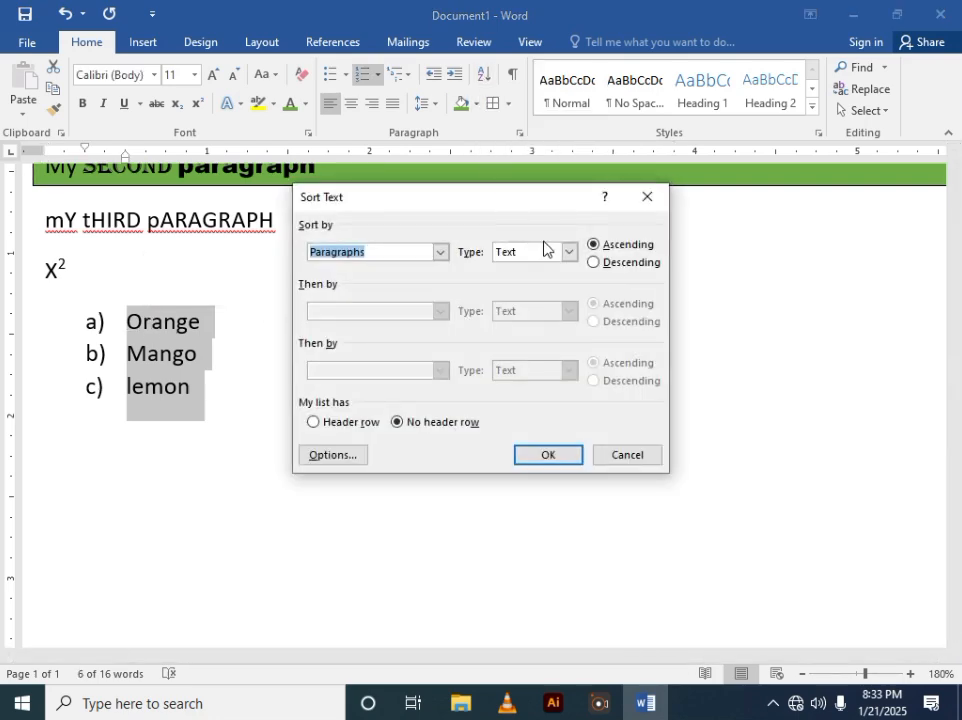
left_click(540, 462)
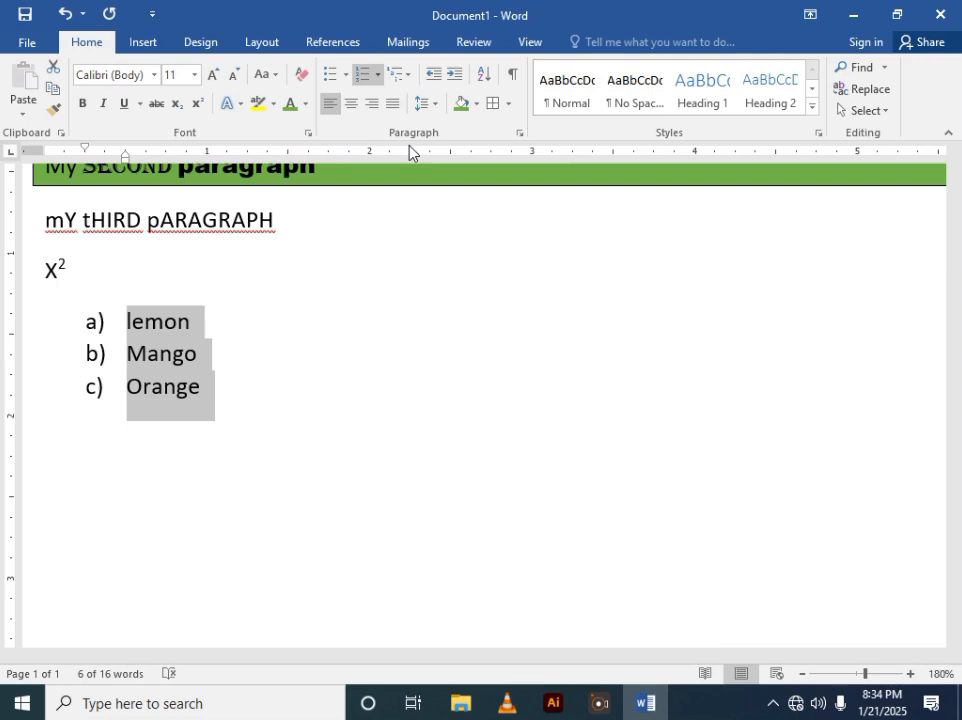
- Open the Paragraph settings for the list and review its indentation, spacing and line and page break options
left_click(519, 133)
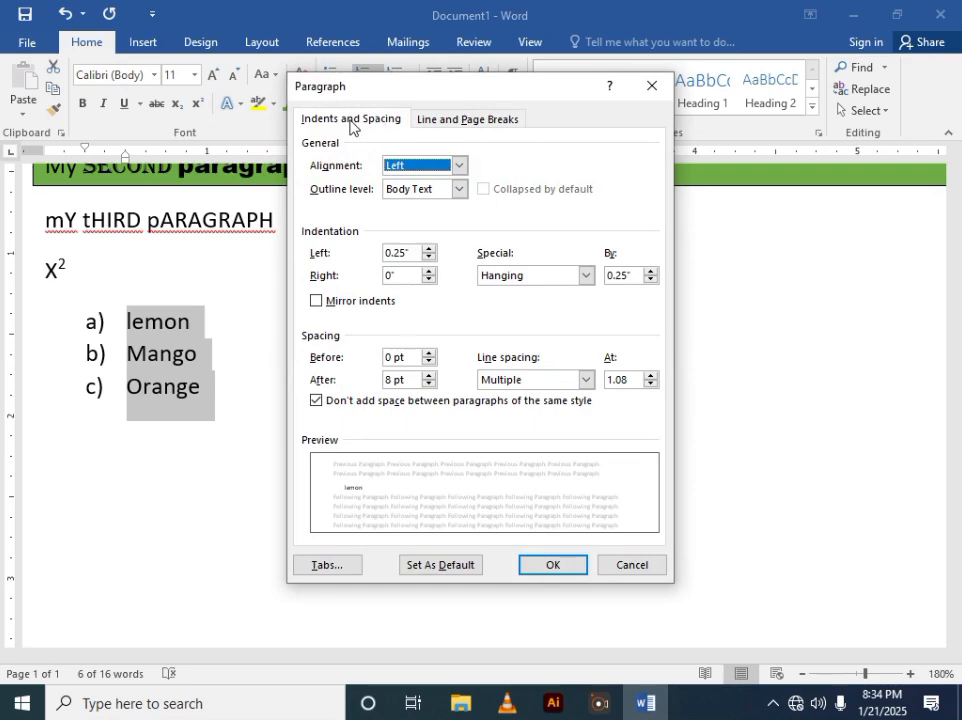
left_click(428, 124)
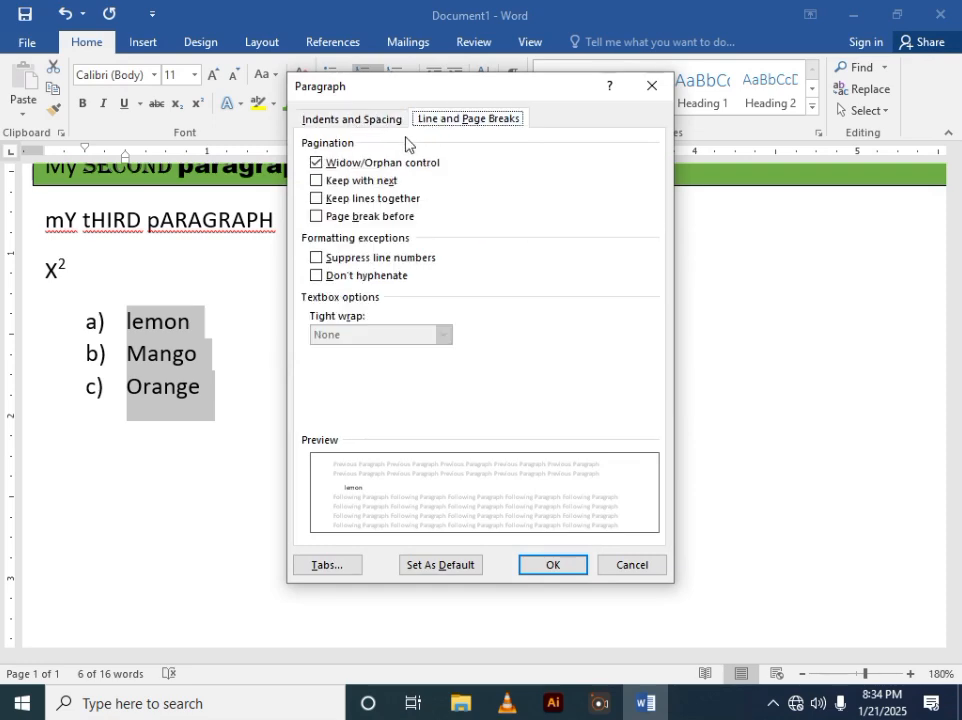
left_click(351, 125)
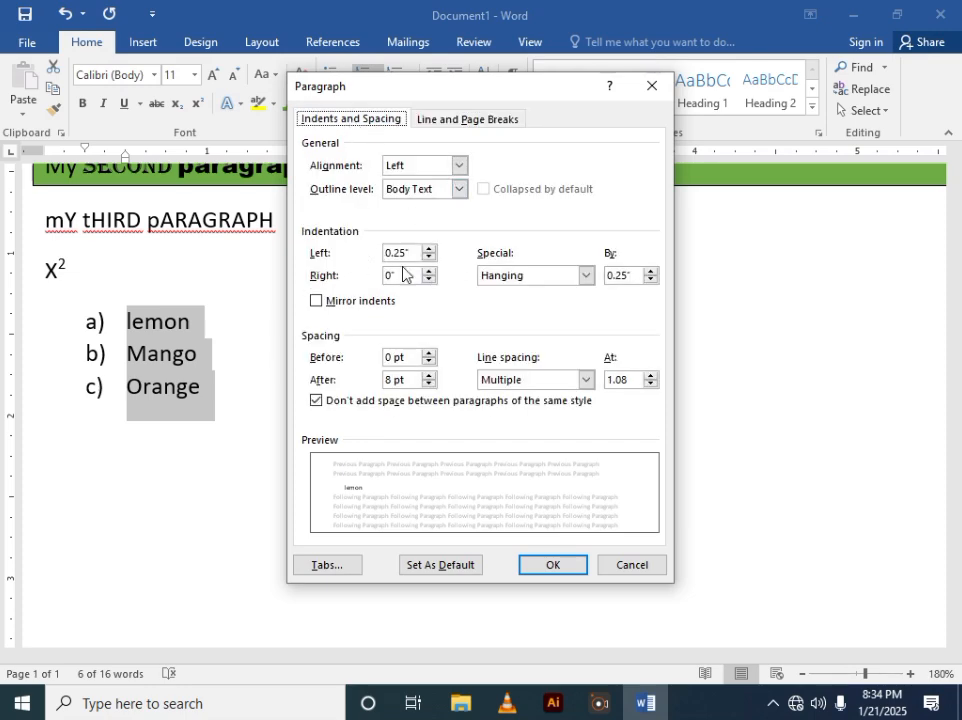
left_click(585, 284)
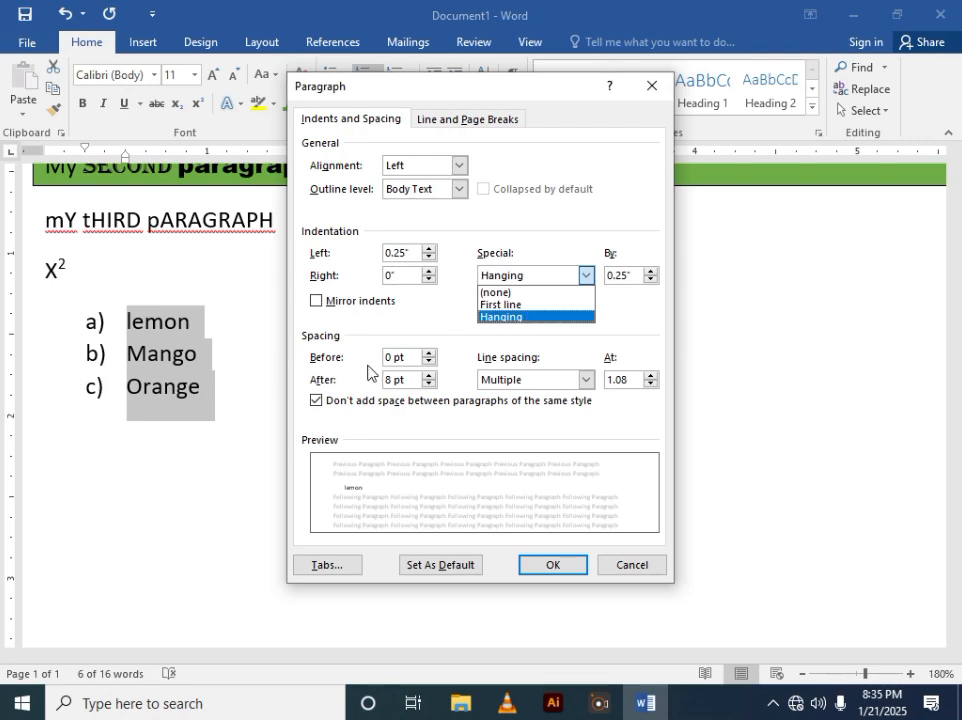
left_click(553, 565)
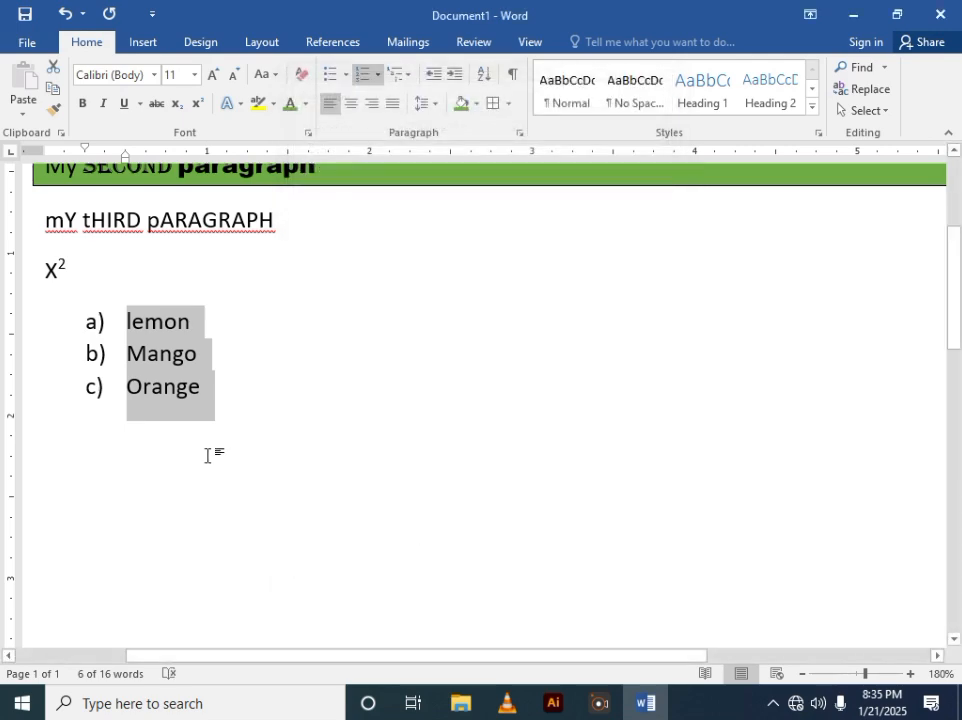
left_click(84, 460)
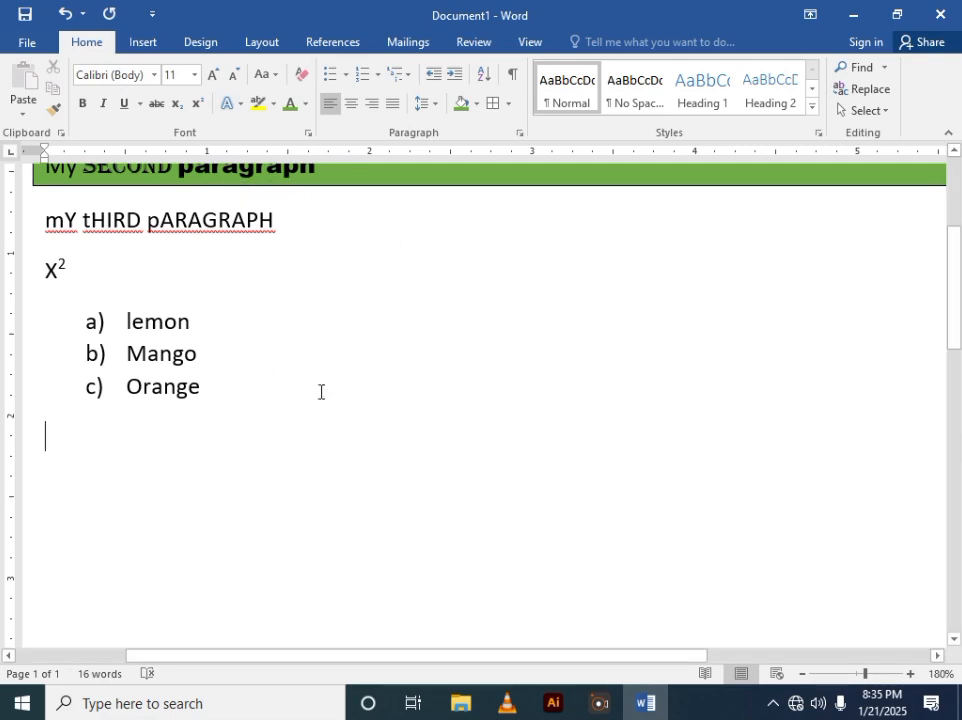
- Insert a blank header and enter My example as its text
left_click(203, 47)
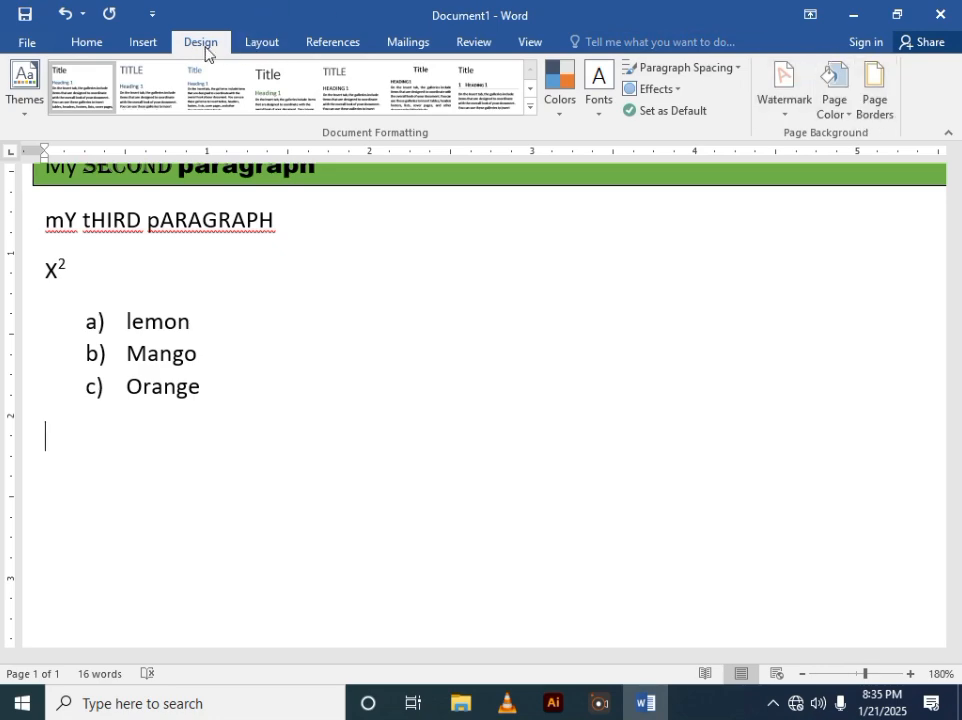
left_click(151, 47)
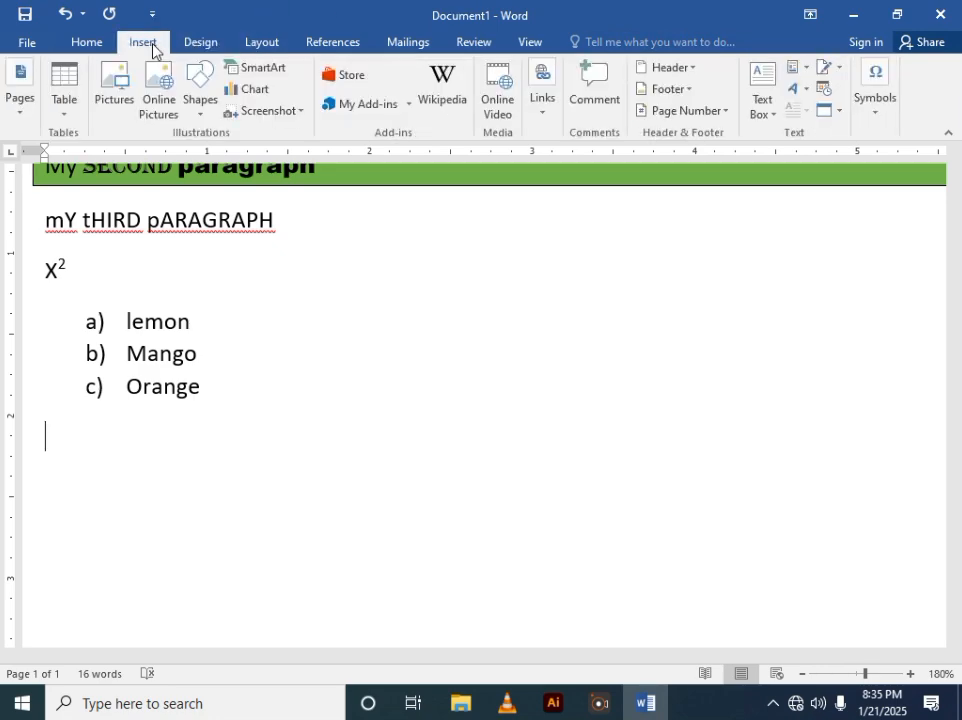
left_click(692, 67)
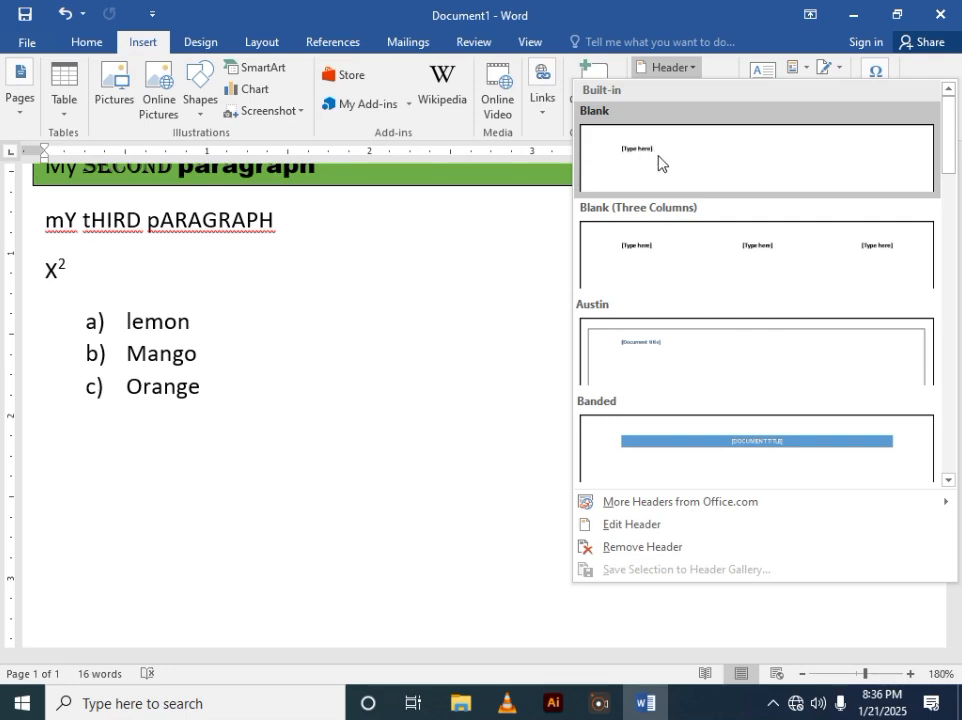
left_click(651, 152)
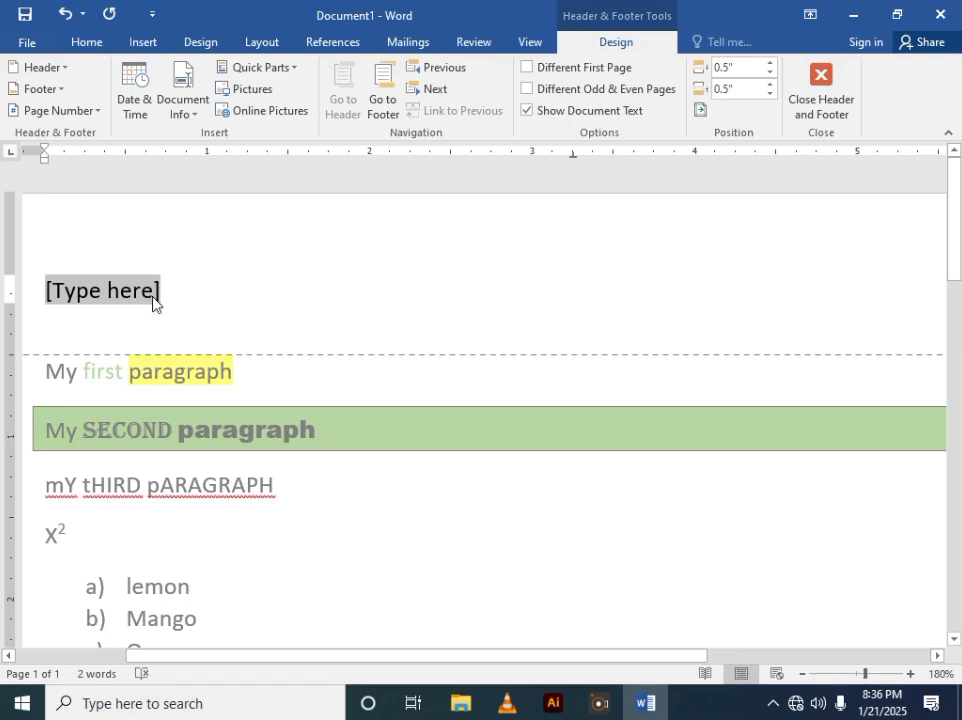
type("my ")
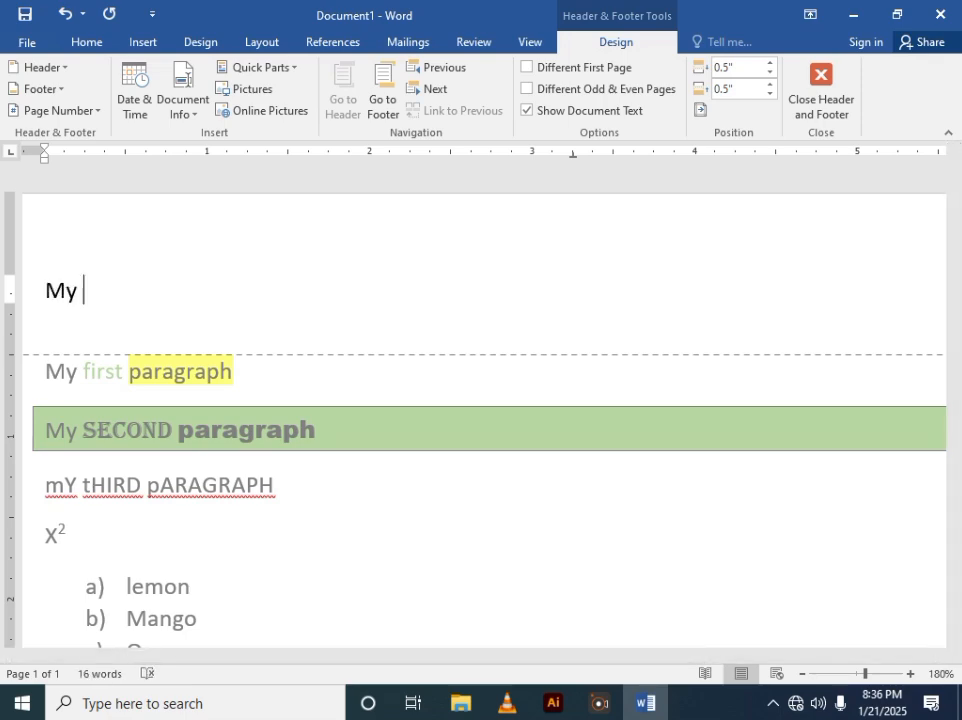
type("example")
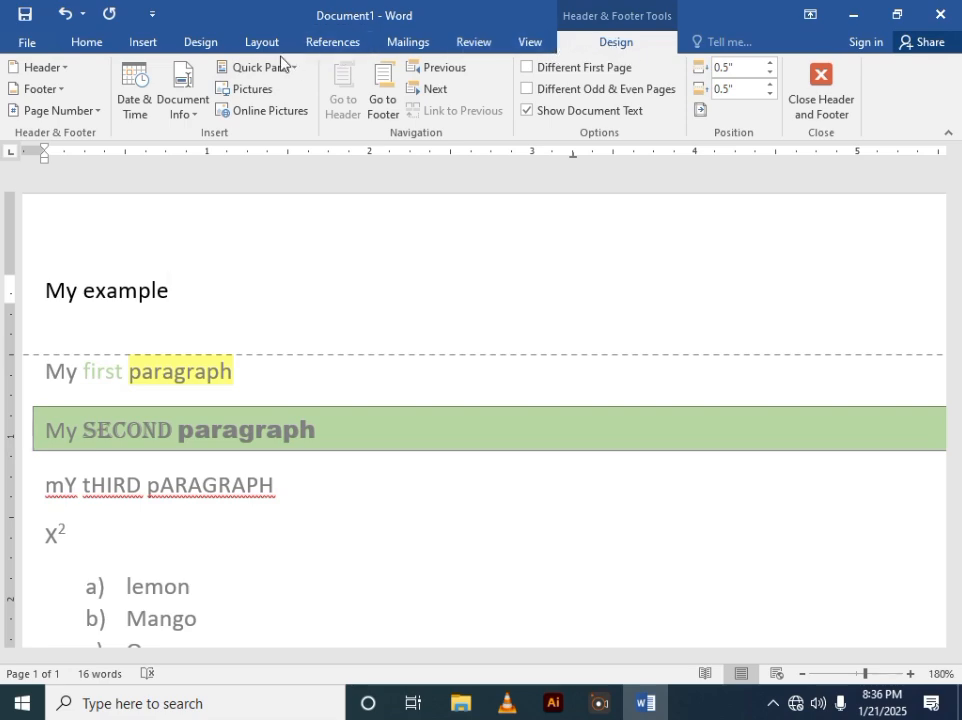
- Insert a blank footer and enter First word document as its text
left_click(60, 92)
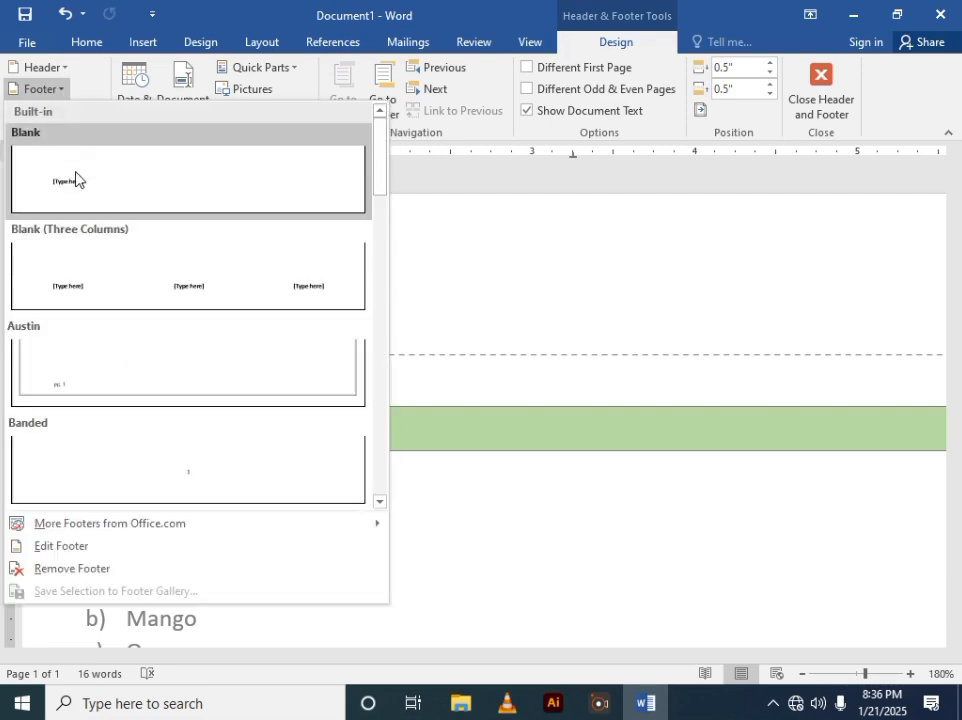
left_click(88, 193)
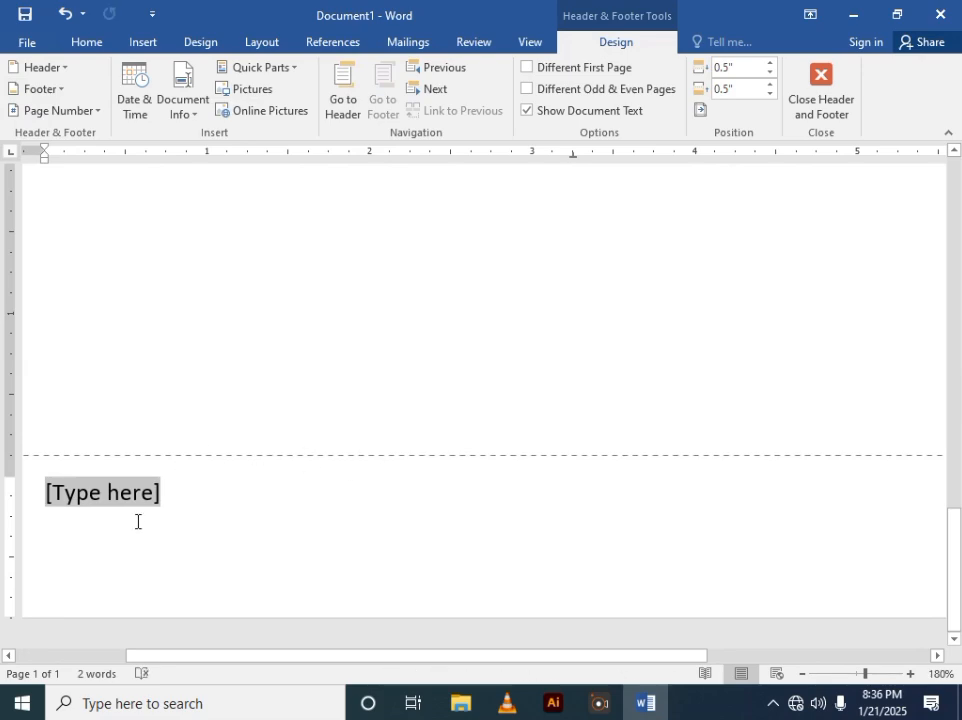
type("firs")
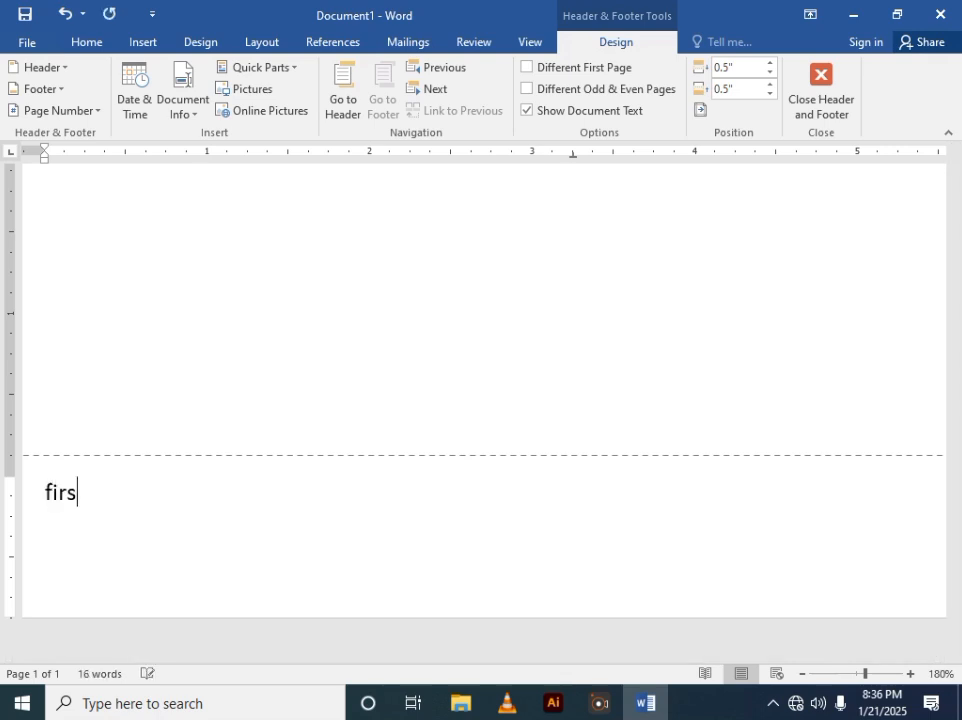
type("t word ")
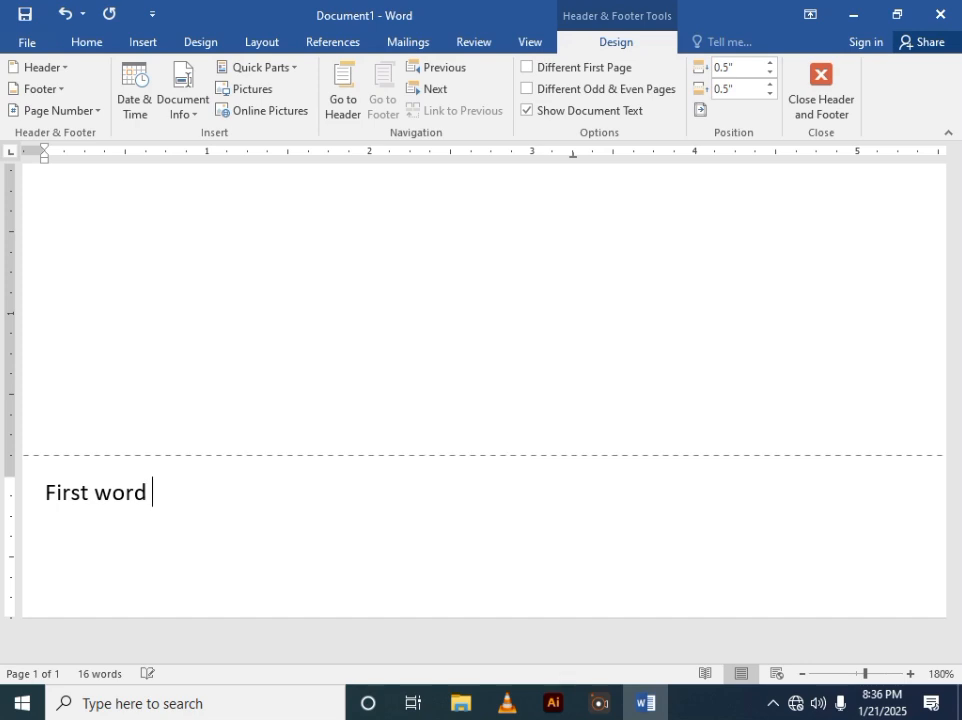
type("document")
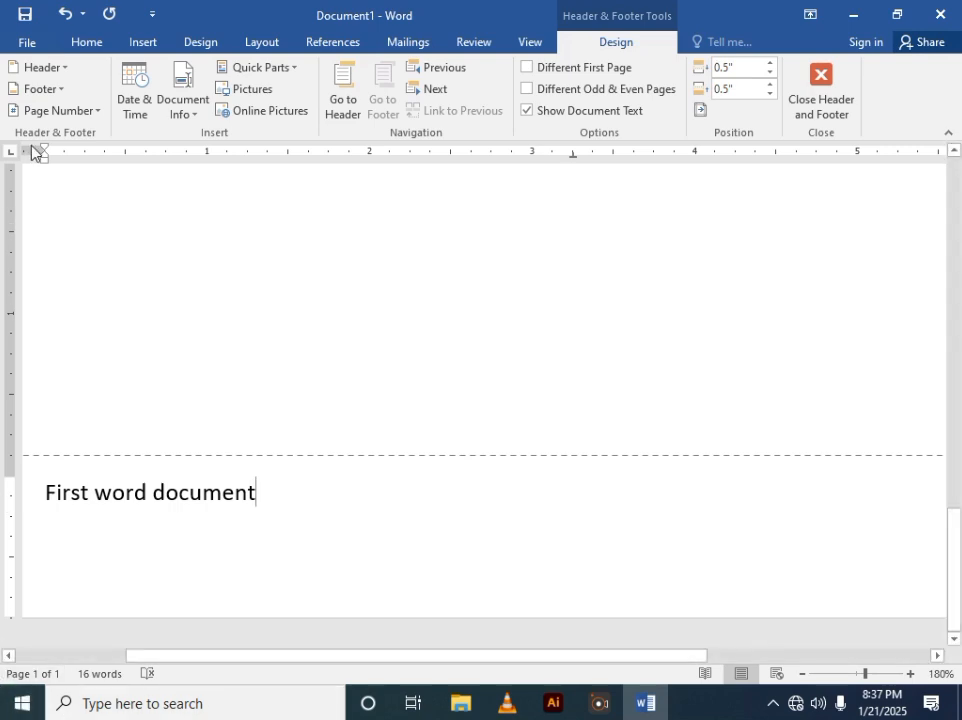
- Add a centred Plain Number 2 page number at the top of the page and close the header and footer
left_click(77, 112)
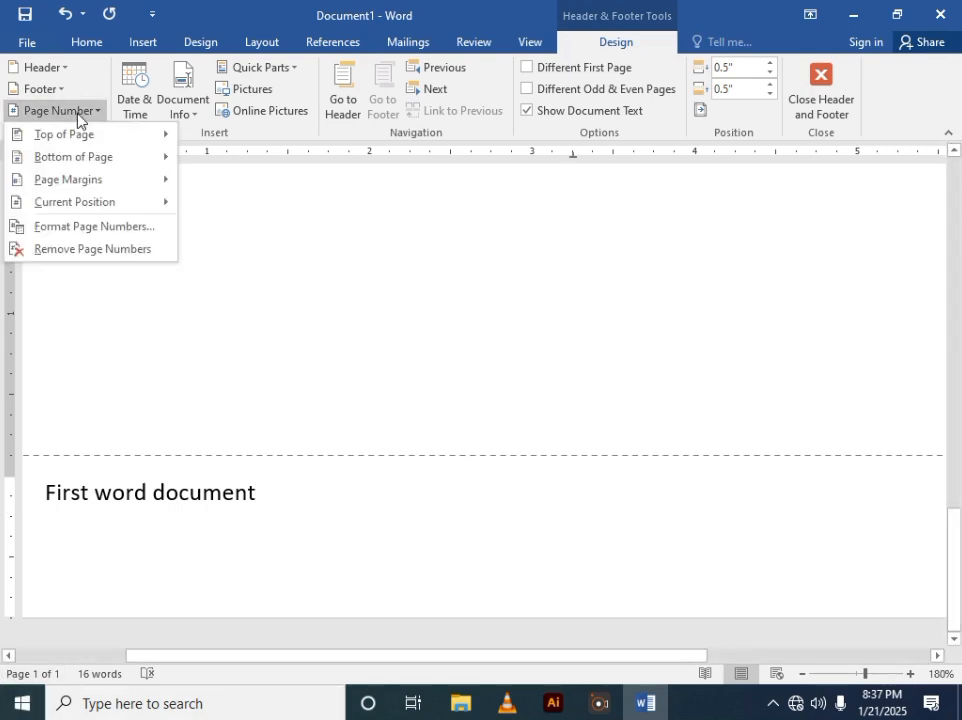
mouse_move(88, 133)
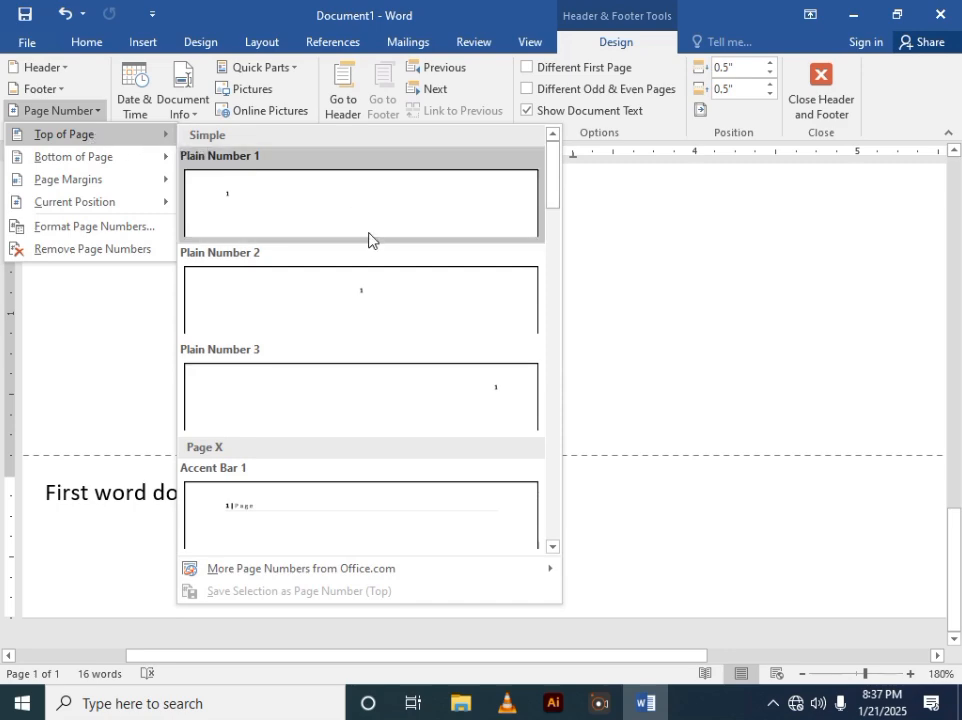
left_click(388, 310)
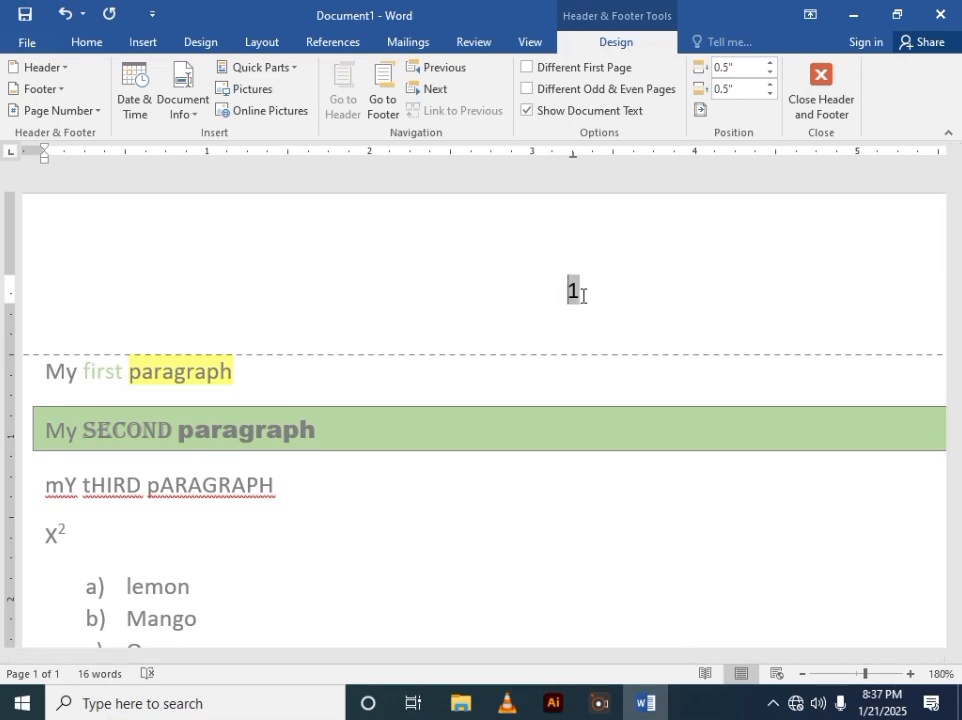
left_click(818, 90)
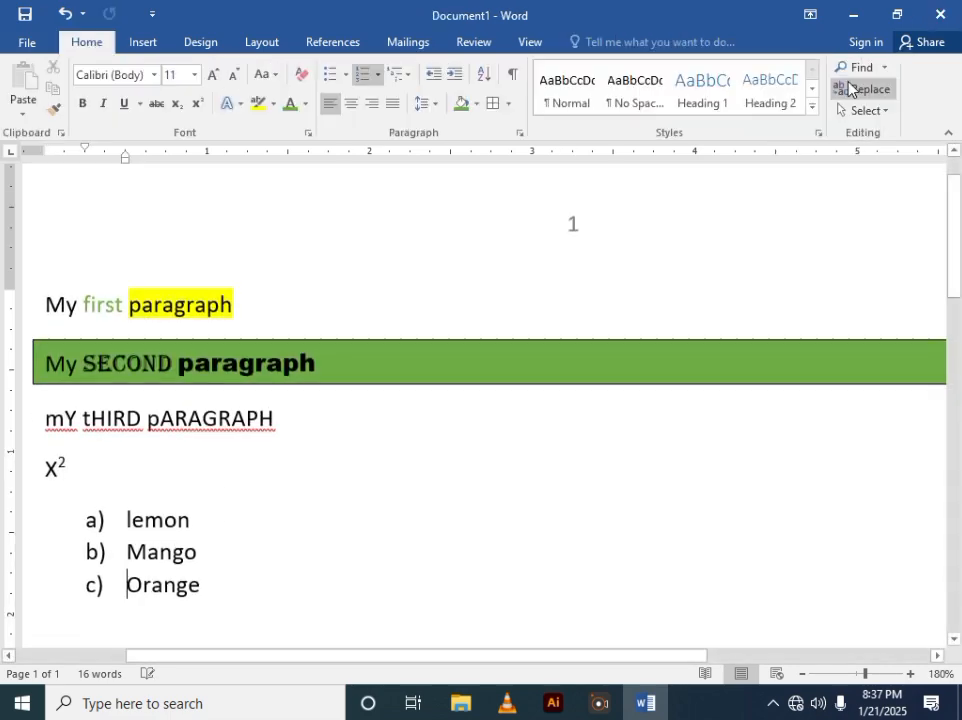
- Scroll through the page to examine the header page number and the footer text
scroll(178, 296, "up", 1)
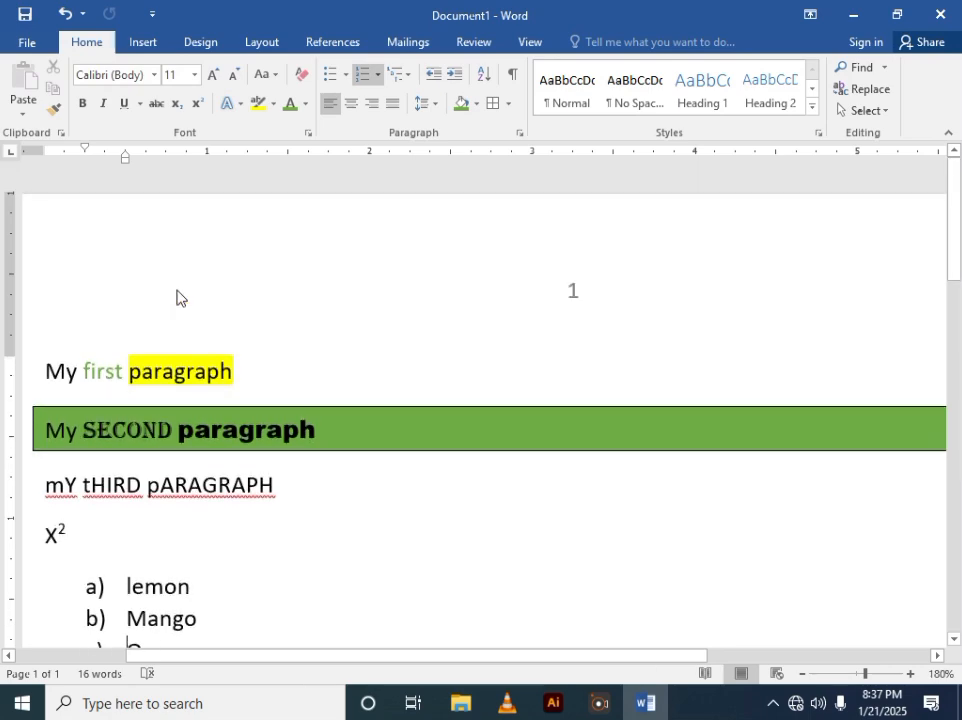
scroll(262, 335, "down", 3)
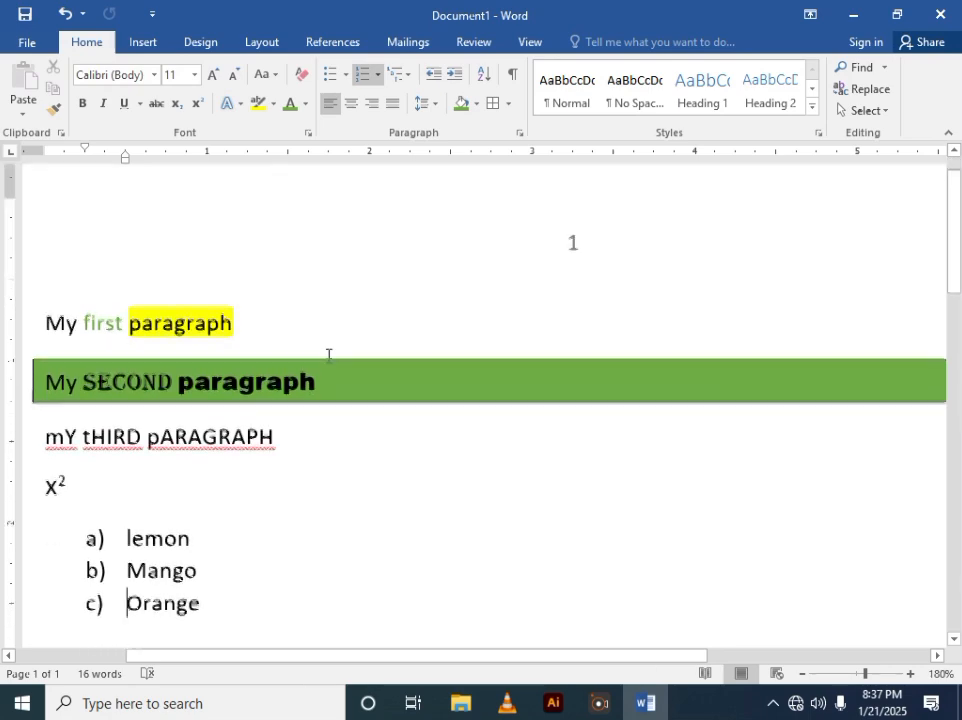
scroll(202, 307, "down", 15)
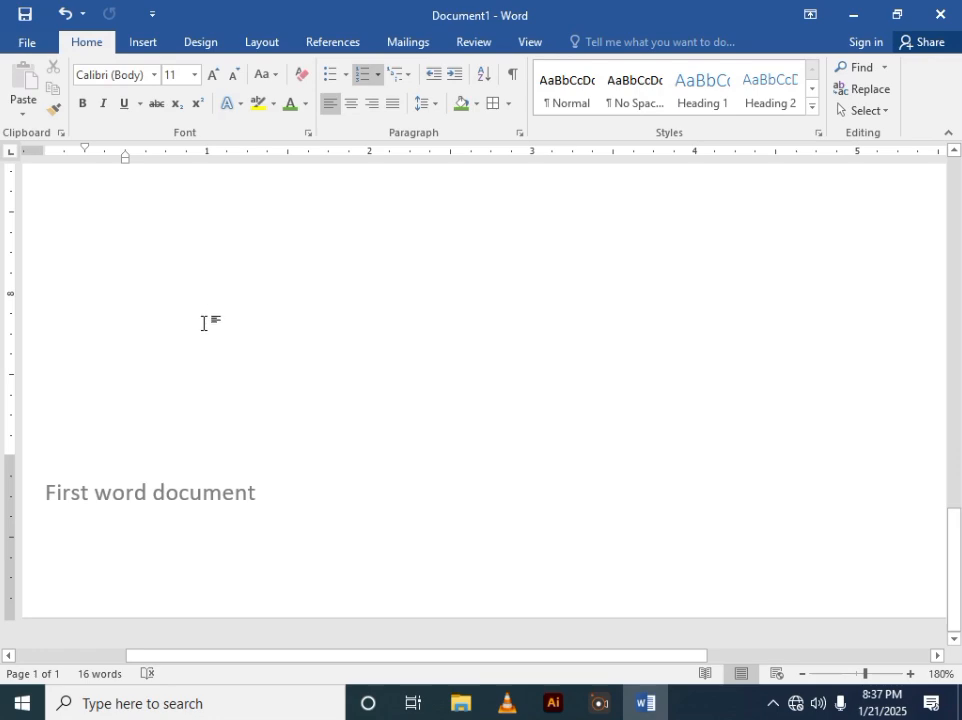
scroll(202, 324, "up", 18)
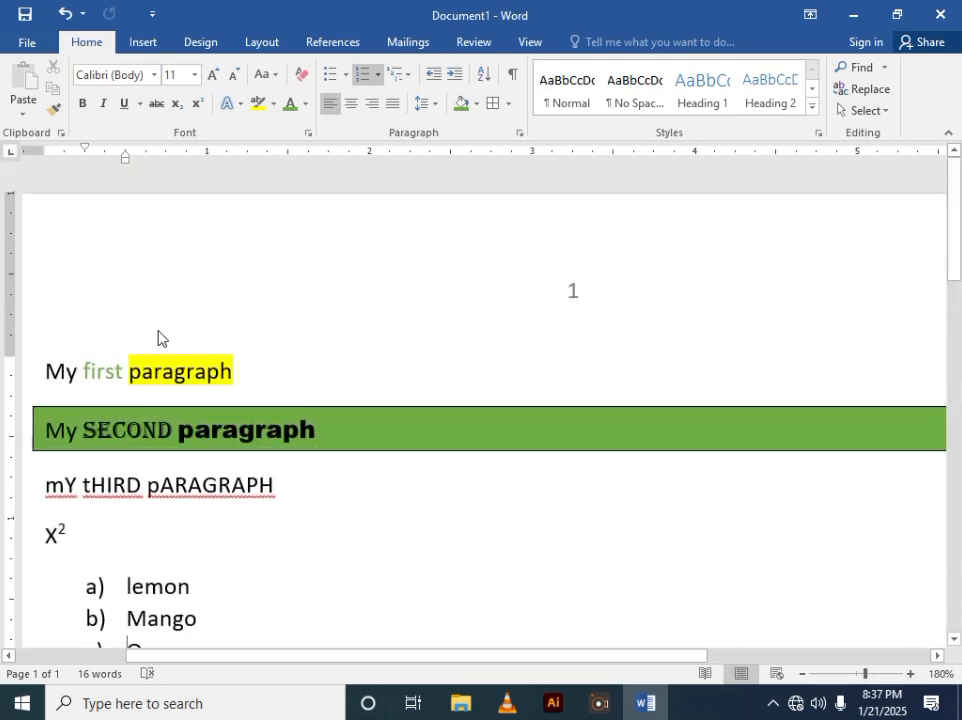
scroll(455, 333, "down", 5)
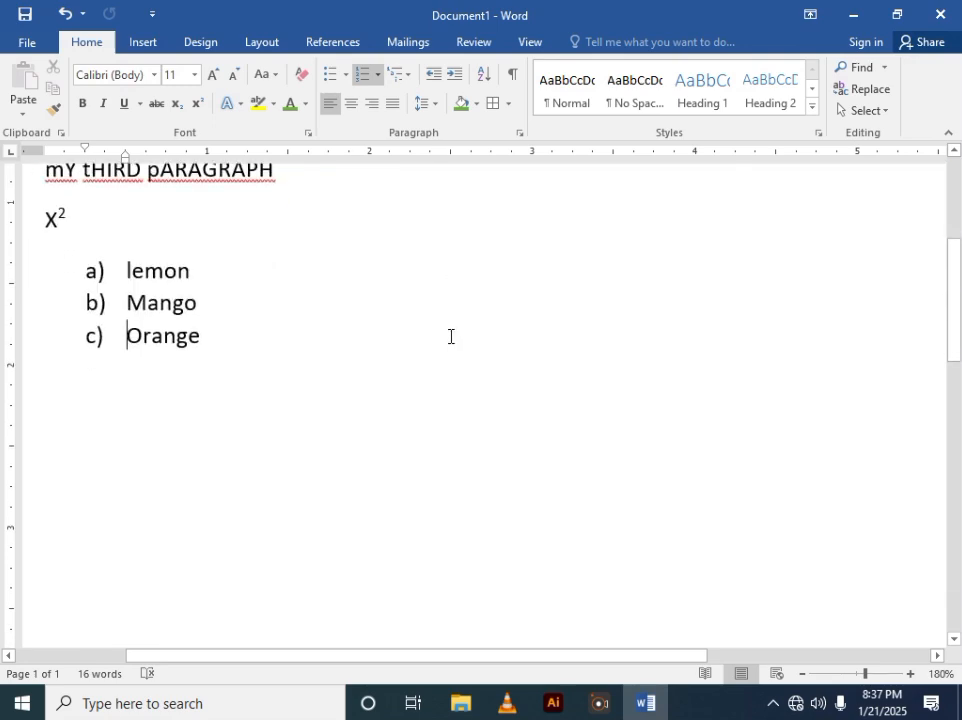
scroll(220, 278, "up", 5)
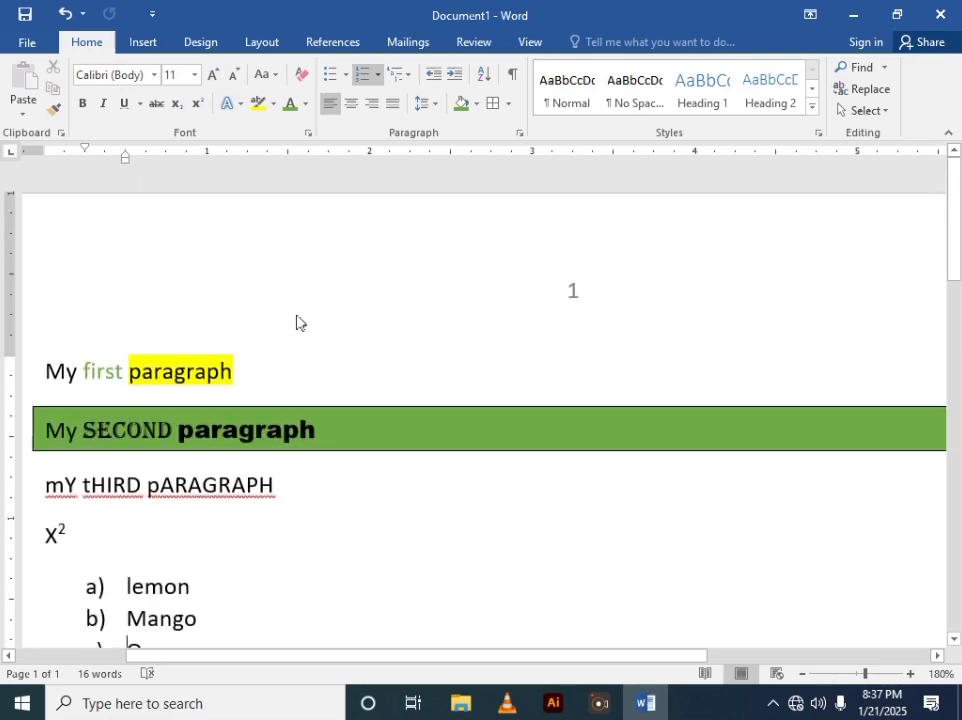
left_click(577, 288)
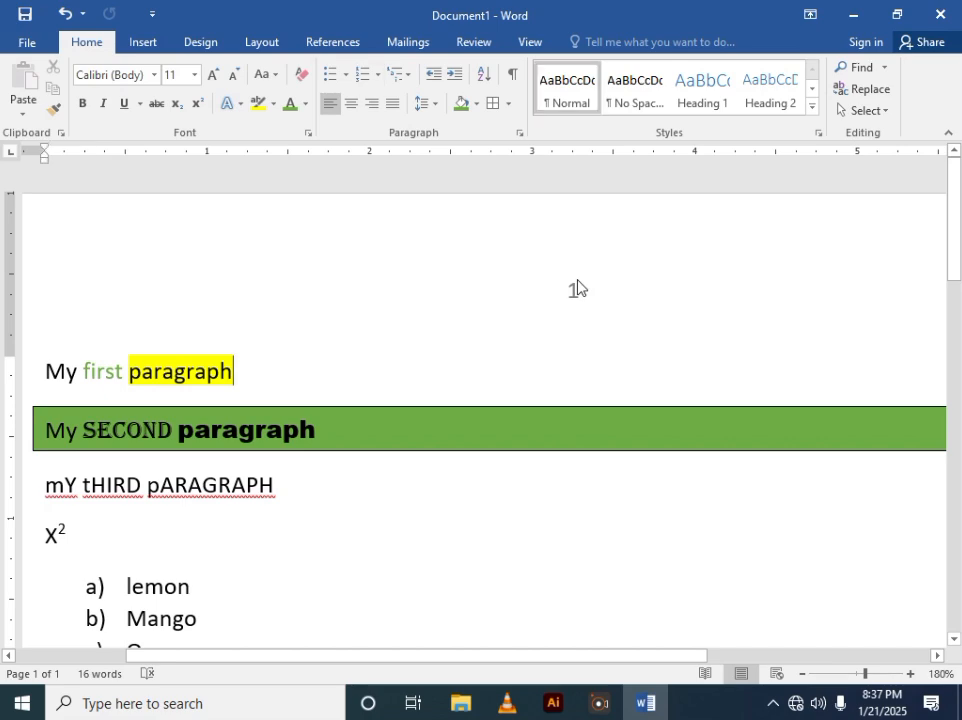
left_click_drag(953, 207, 953, 557)
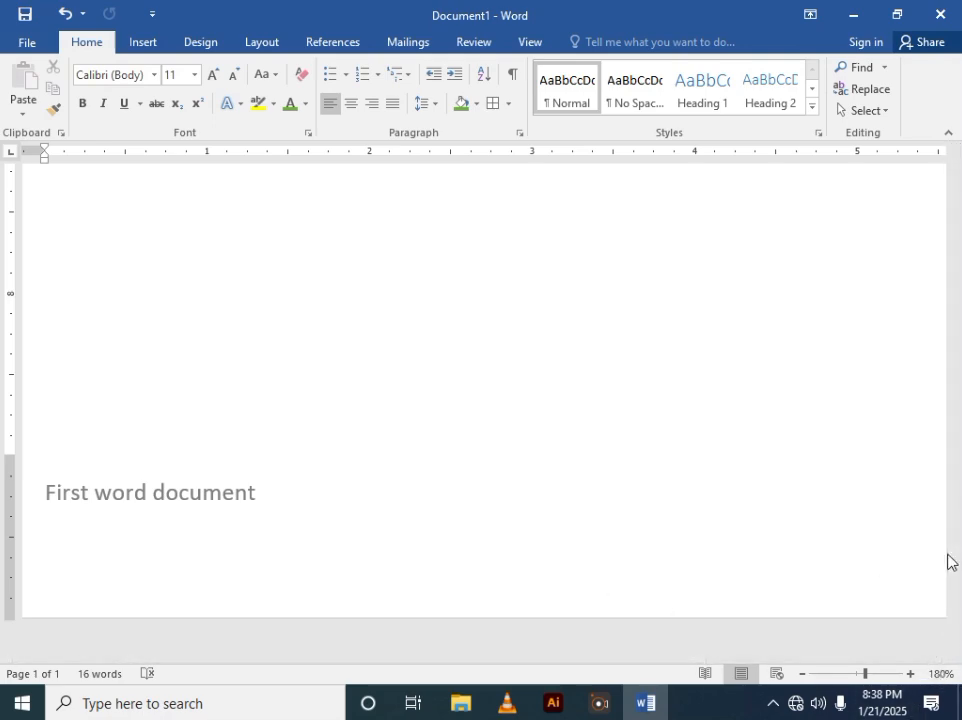
left_click_drag(957, 575, 960, 273)
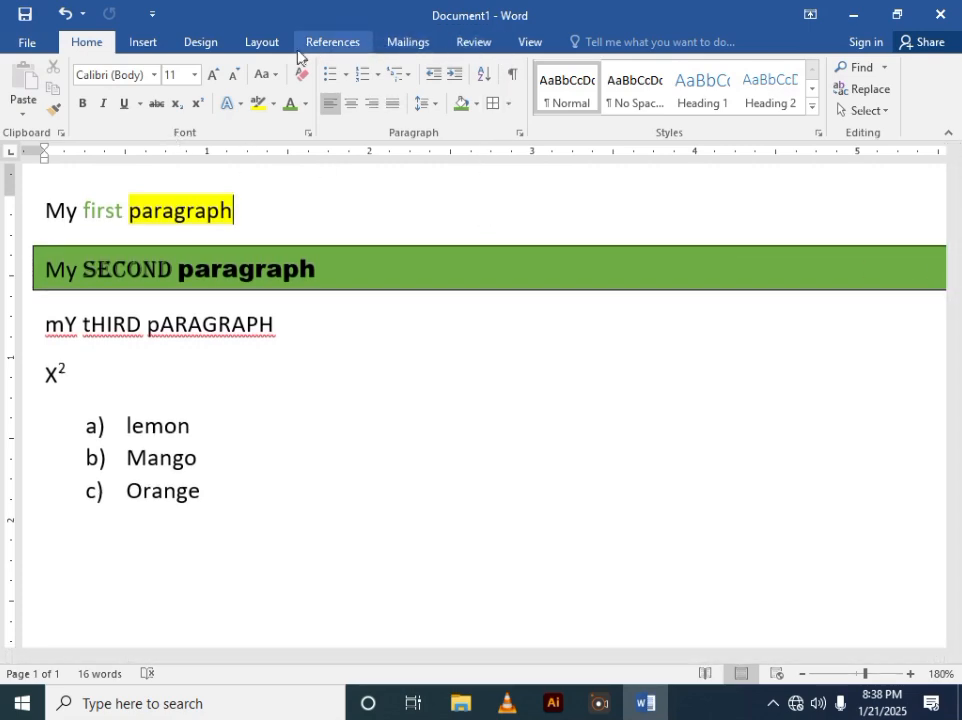
left_click(136, 48)
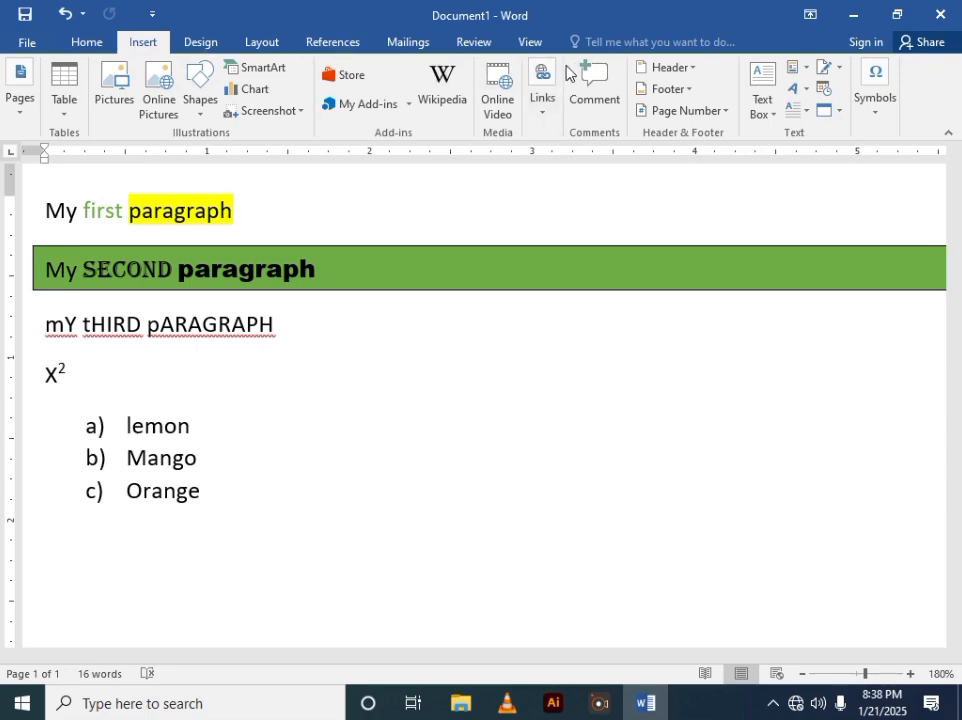
- Insert a blank header reading My example and close the header and footer
left_click(680, 70)
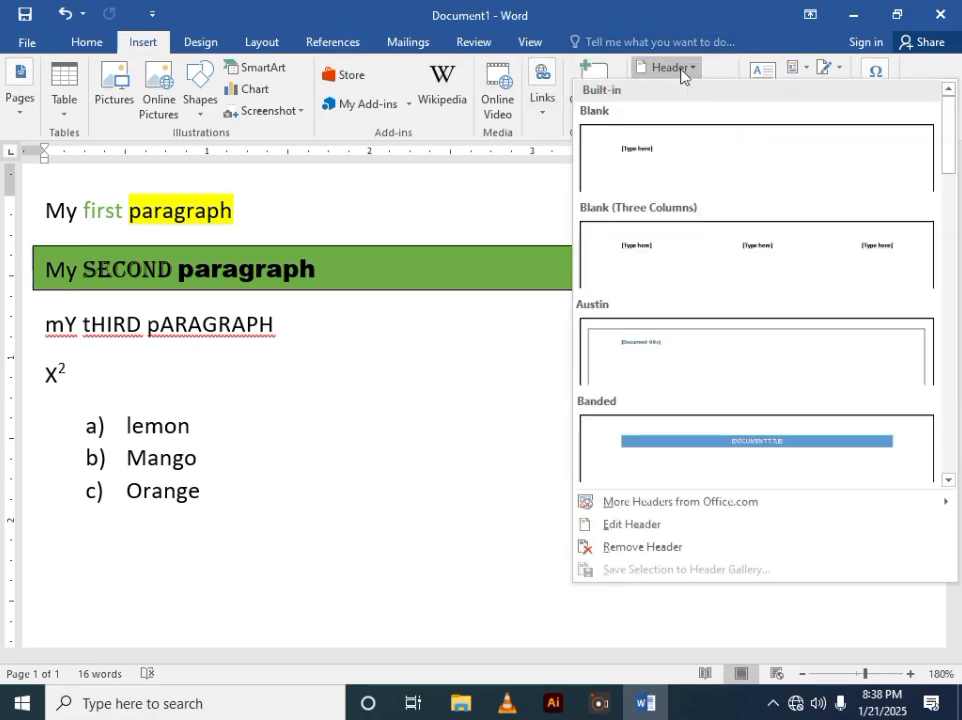
left_click(663, 163)
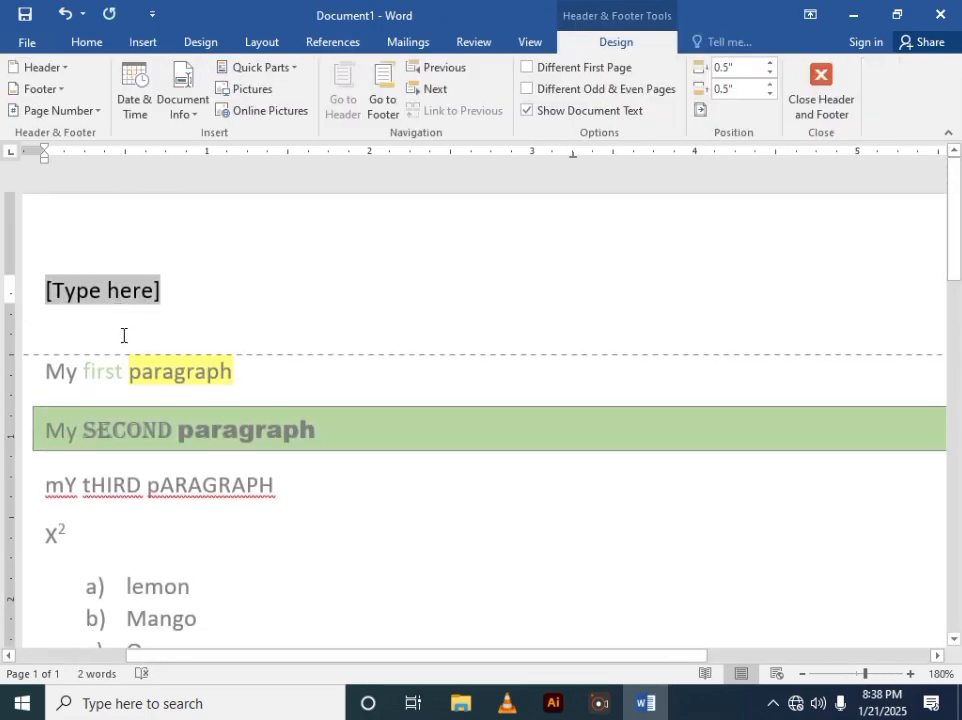
type("m")
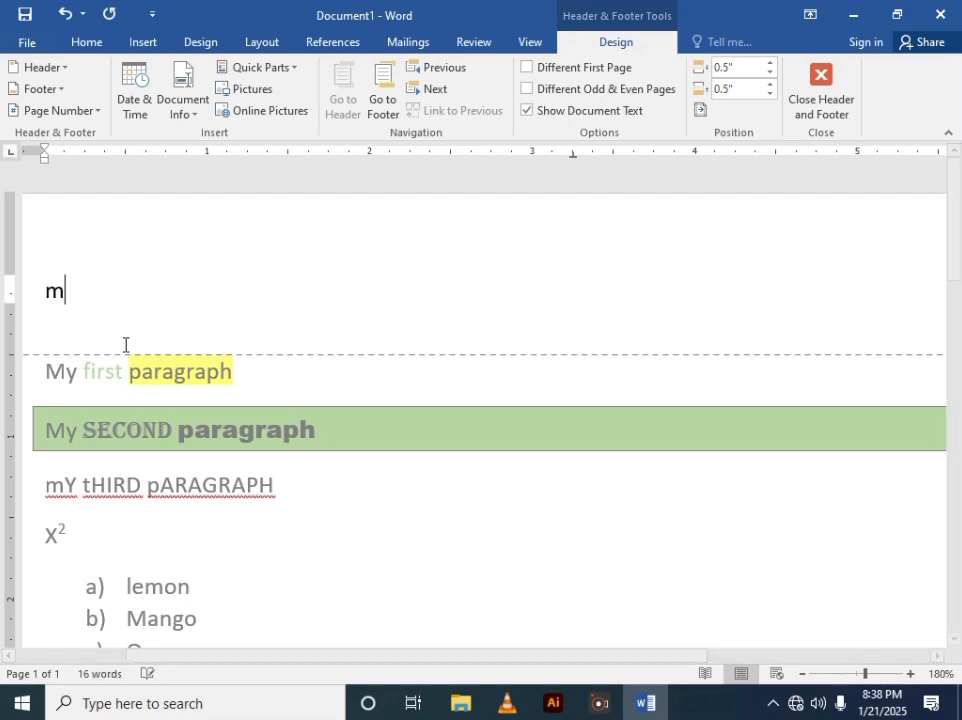
type("y example")
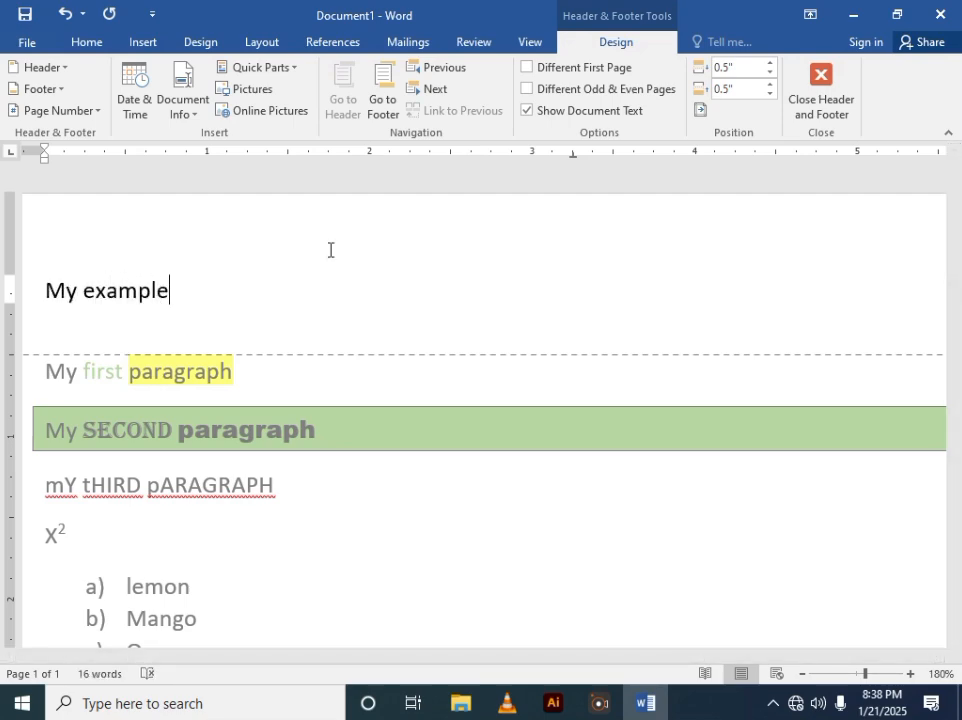
left_click(821, 95)
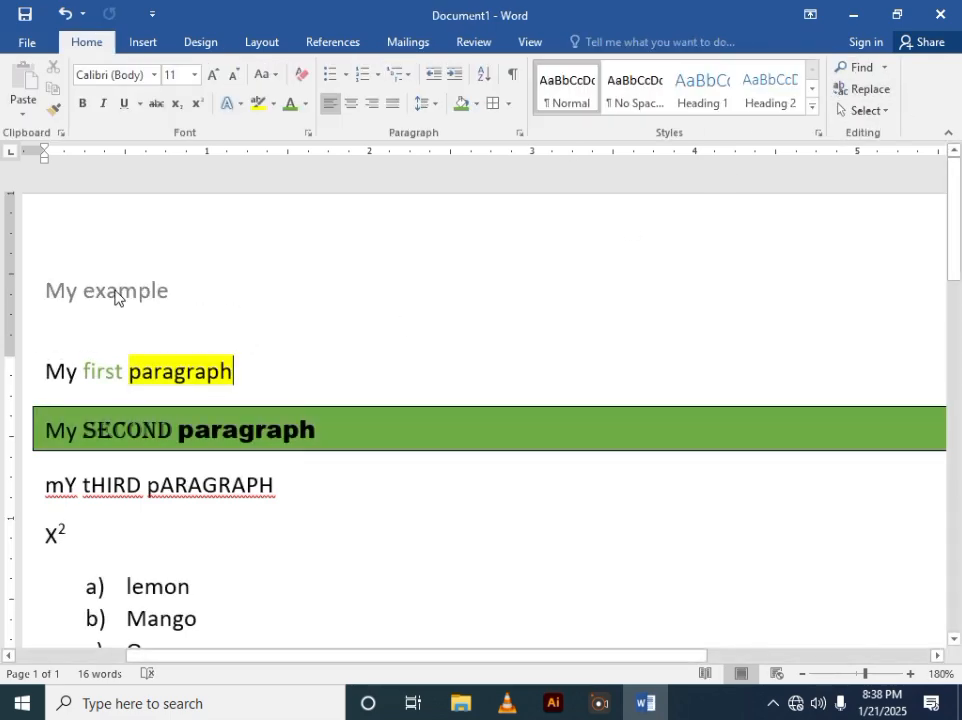
- Add a Box page border around the document
scroll(200, 304, "down", 6)
scroll(203, 303, "down", 5)
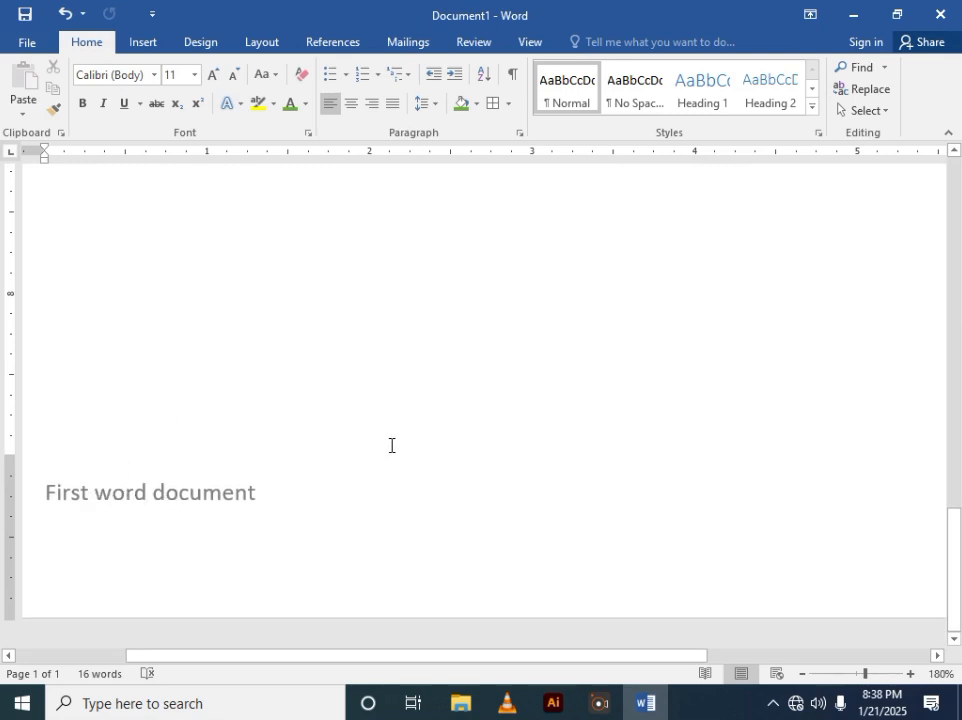
scroll(545, 597, "up", 8)
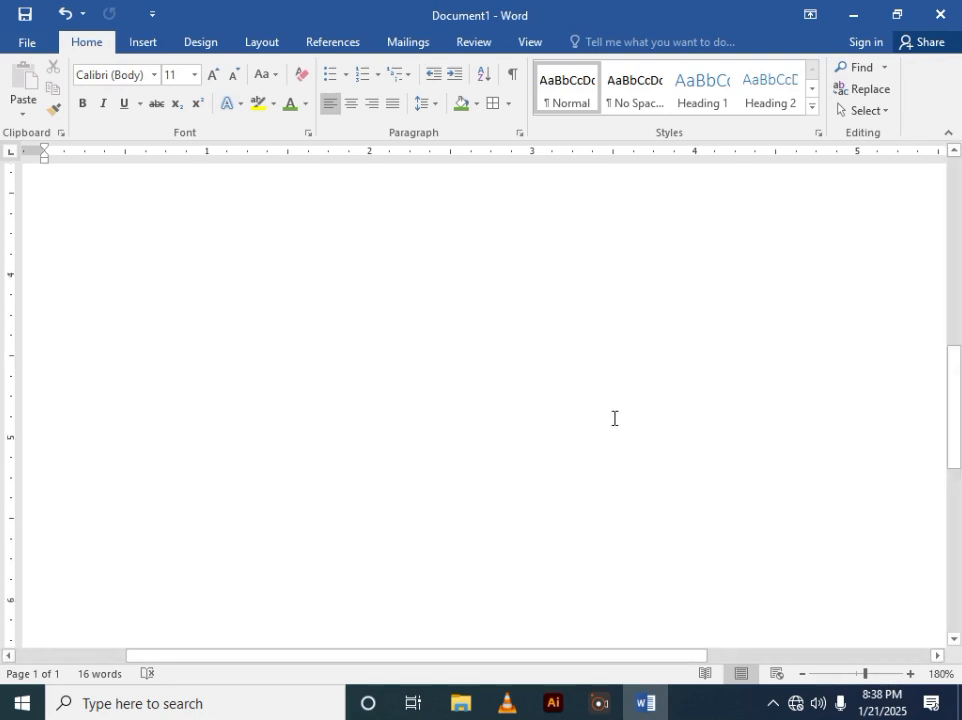
scroll(608, 424, "down", 5)
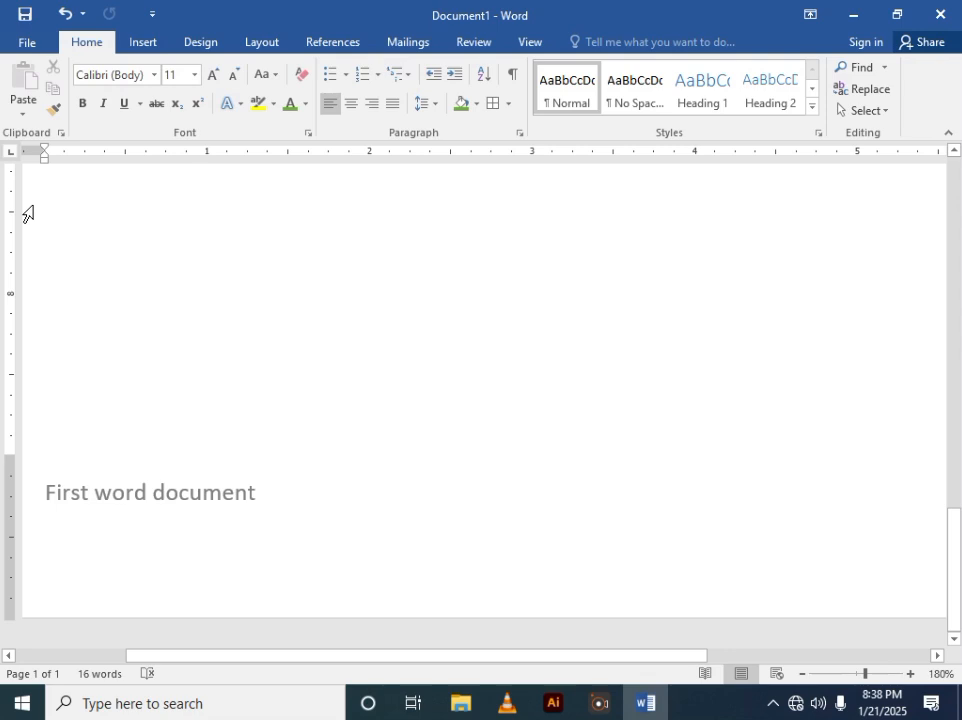
left_click(199, 45)
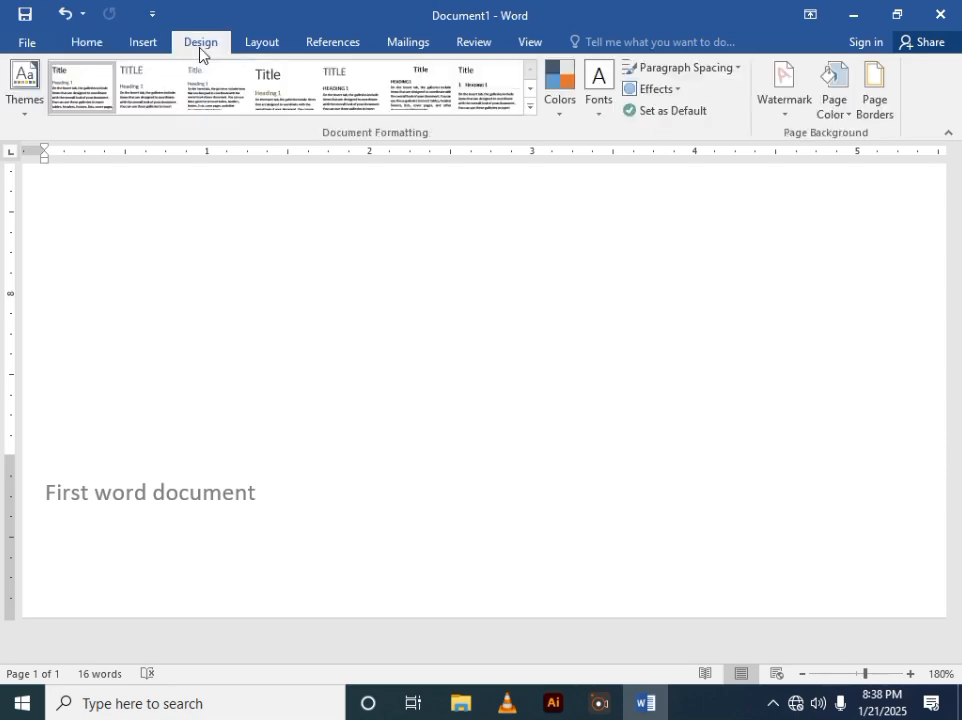
left_click(884, 97)
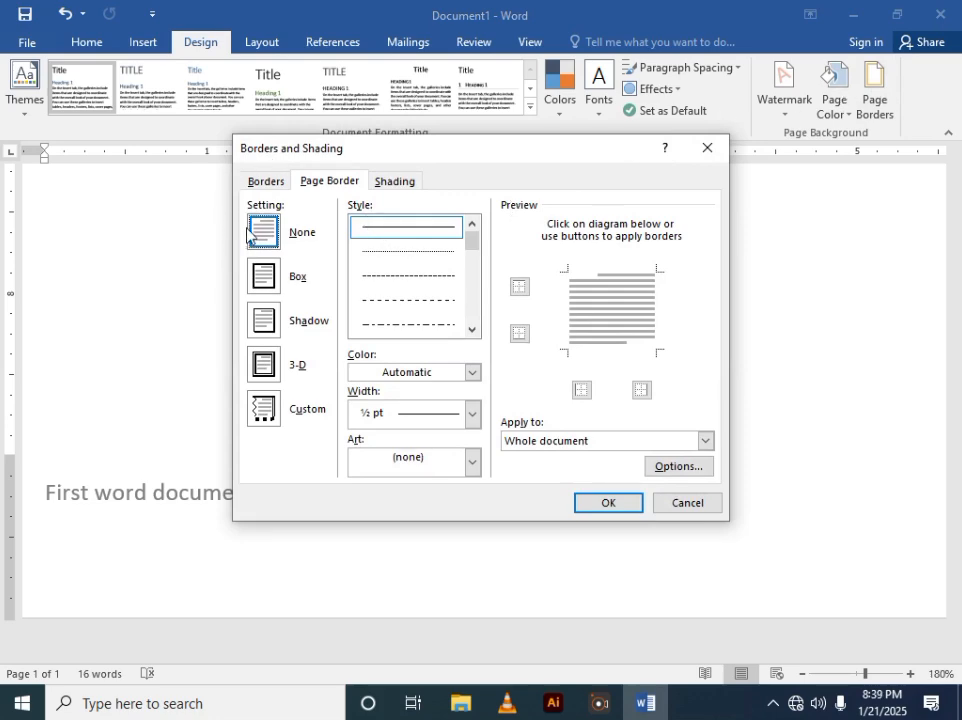
left_click(266, 277)
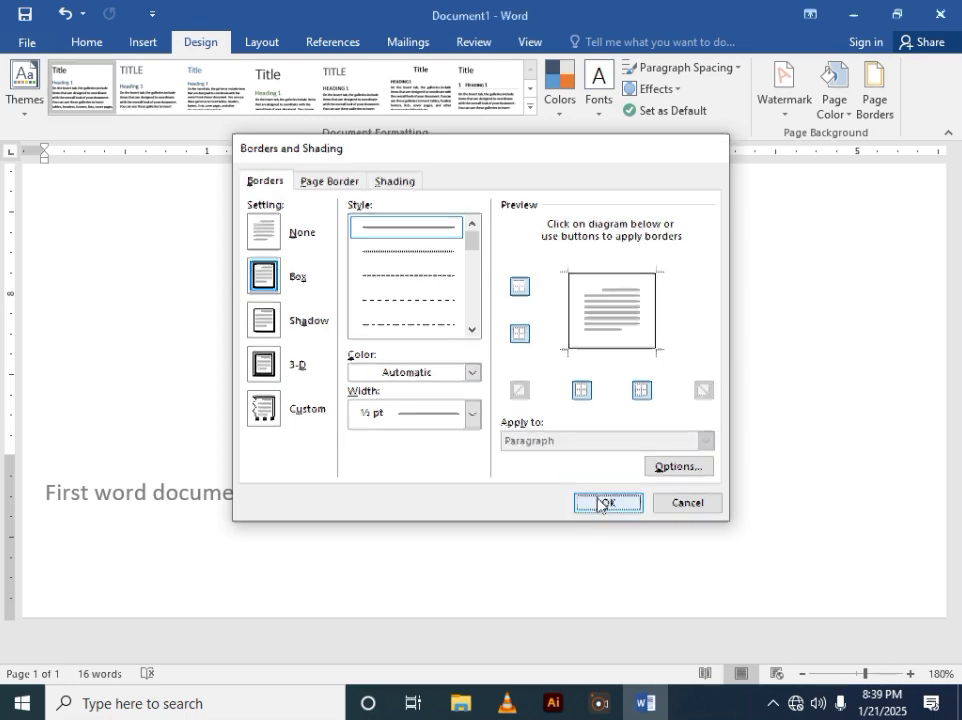
left_click(605, 503)
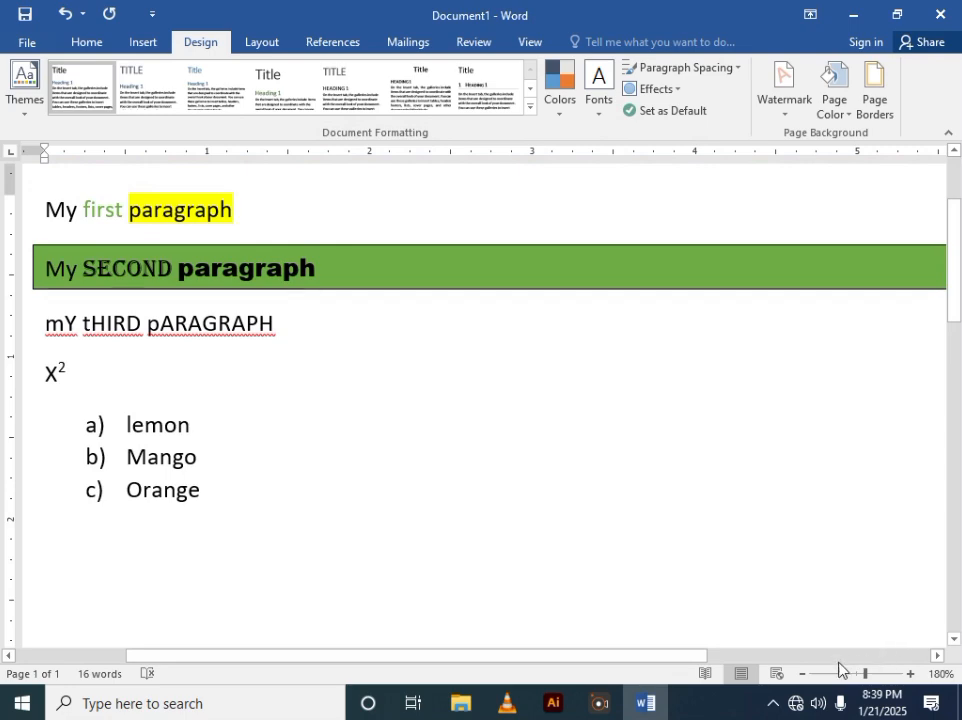
- Zoom out to view the whole page with its border, then zoom back to 60%
left_click(801, 677)
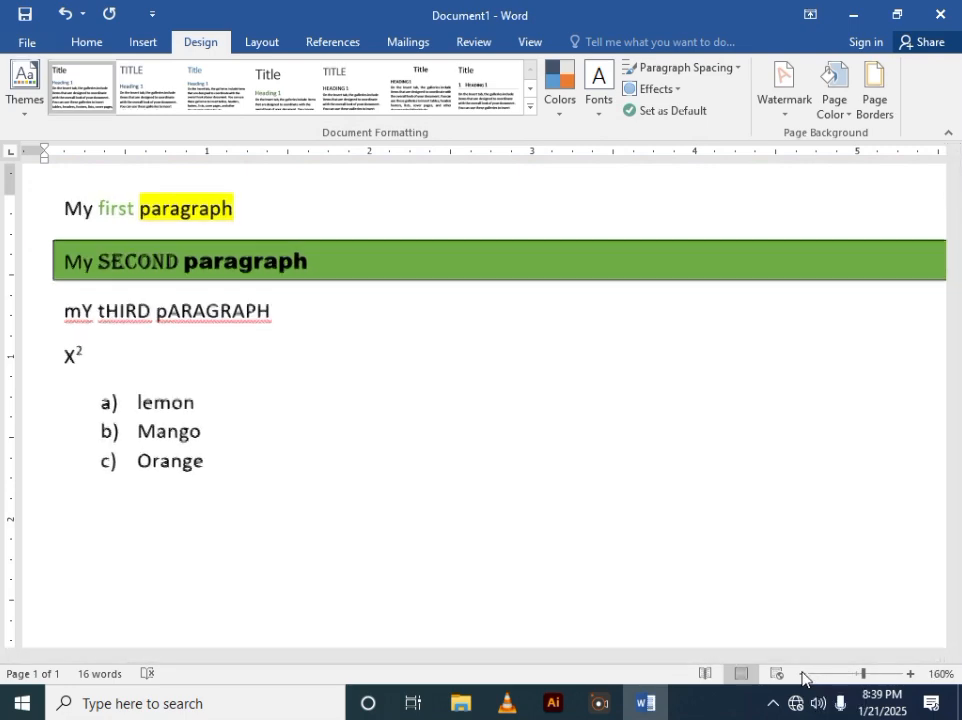
left_click(801, 677)
left_click(801, 677)
left_click(801, 677)
left_click(801, 677)
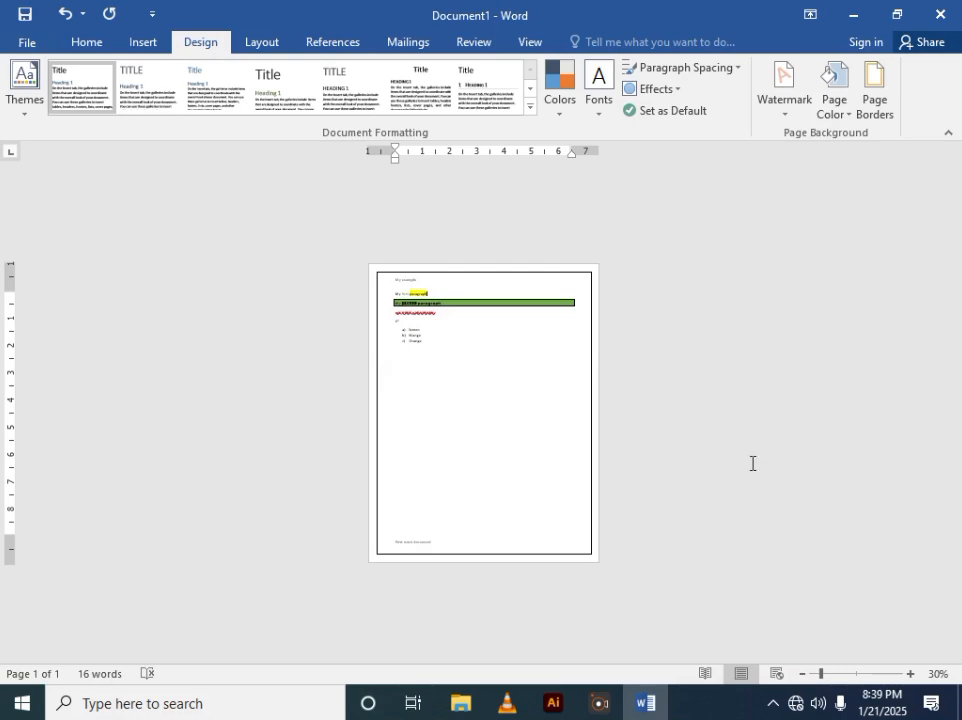
left_click(909, 676)
left_click(909, 676)
left_click(909, 676)
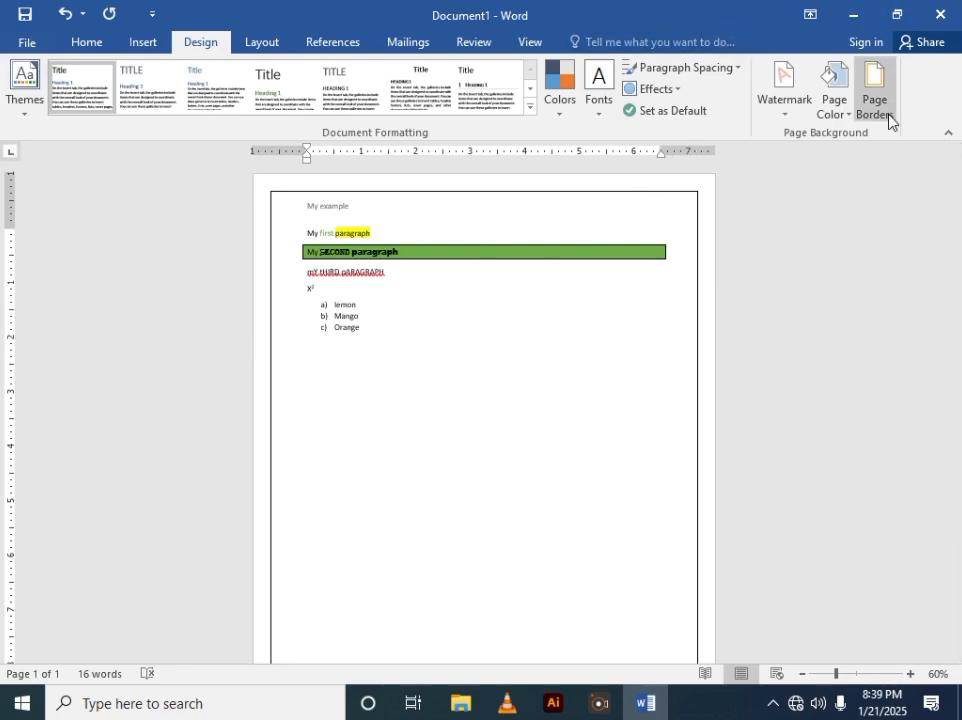
- Open the custom watermark settings, choose a text watermark and select its current text
left_click(844, 121)
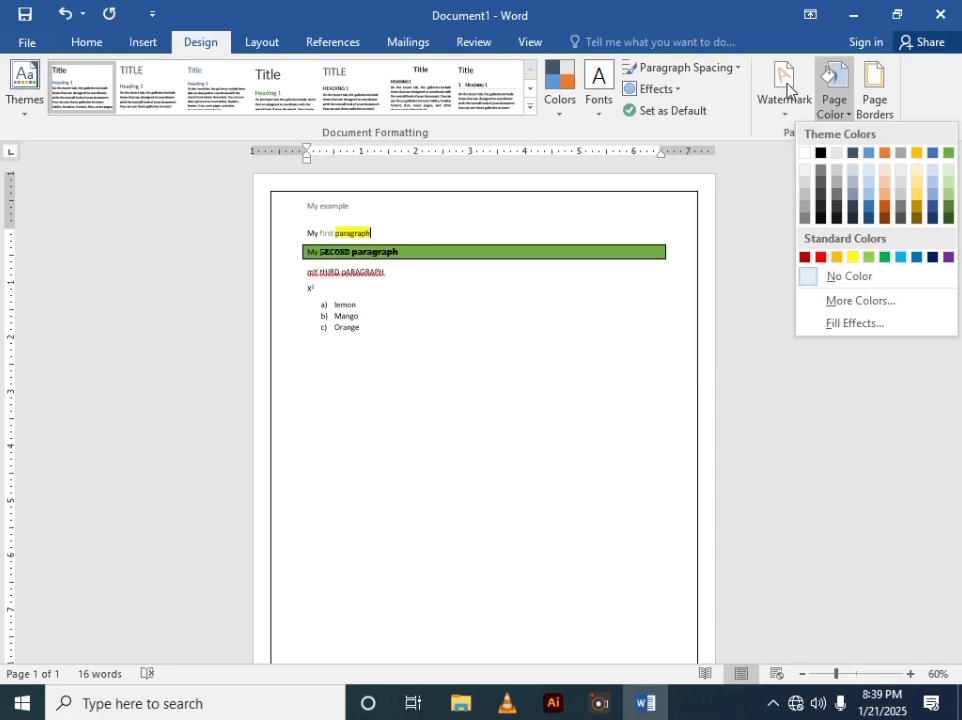
left_click(785, 86)
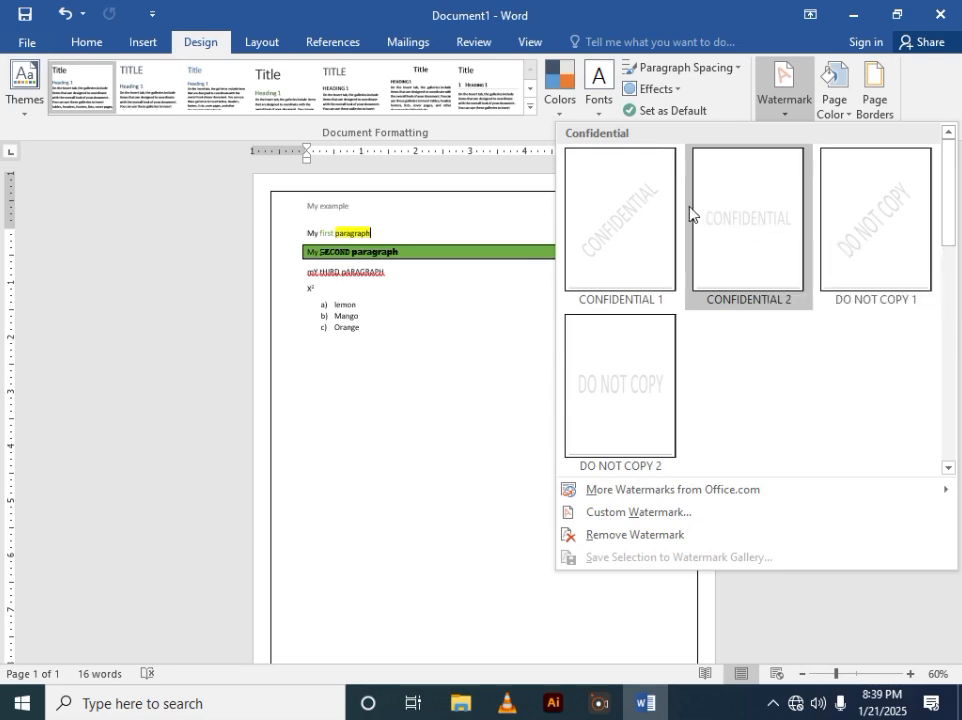
left_click(668, 518)
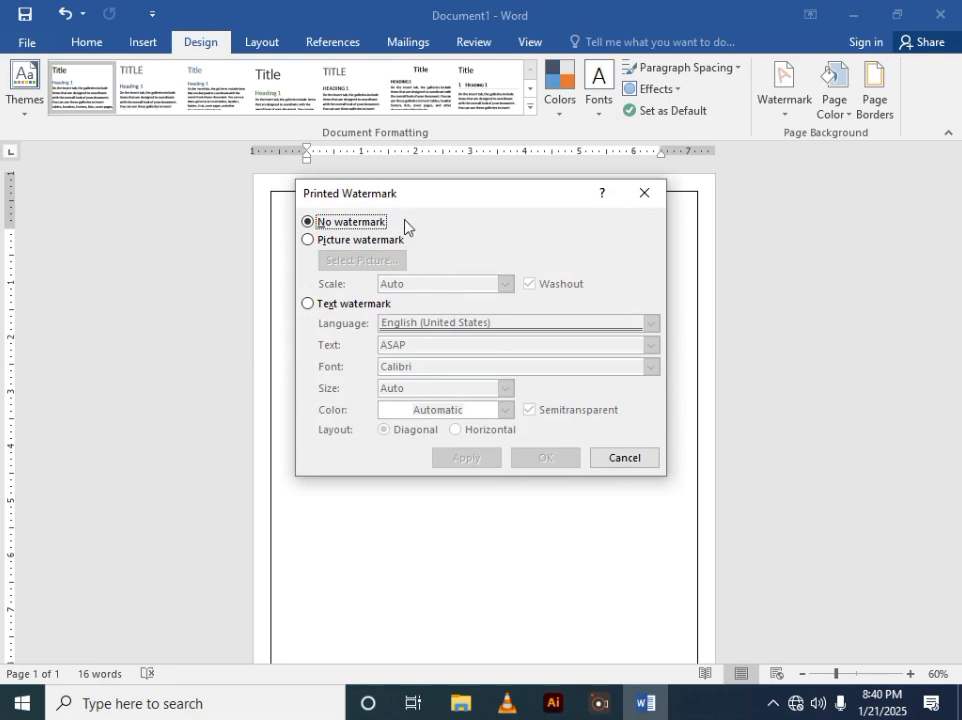
left_click(309, 305)
left_click(408, 347)
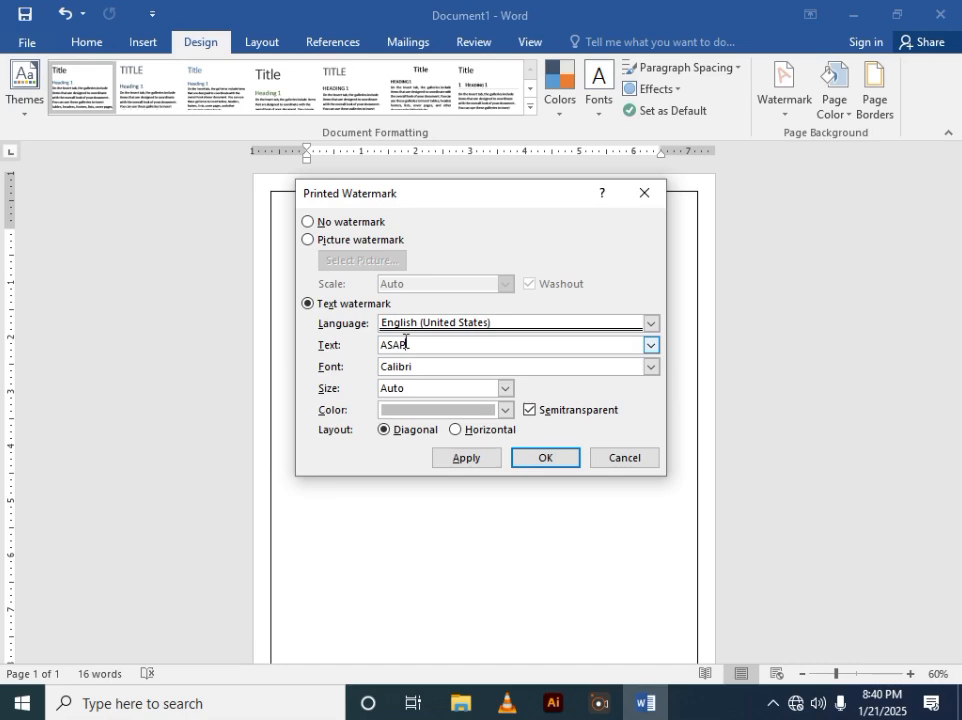
double_click(405, 344)
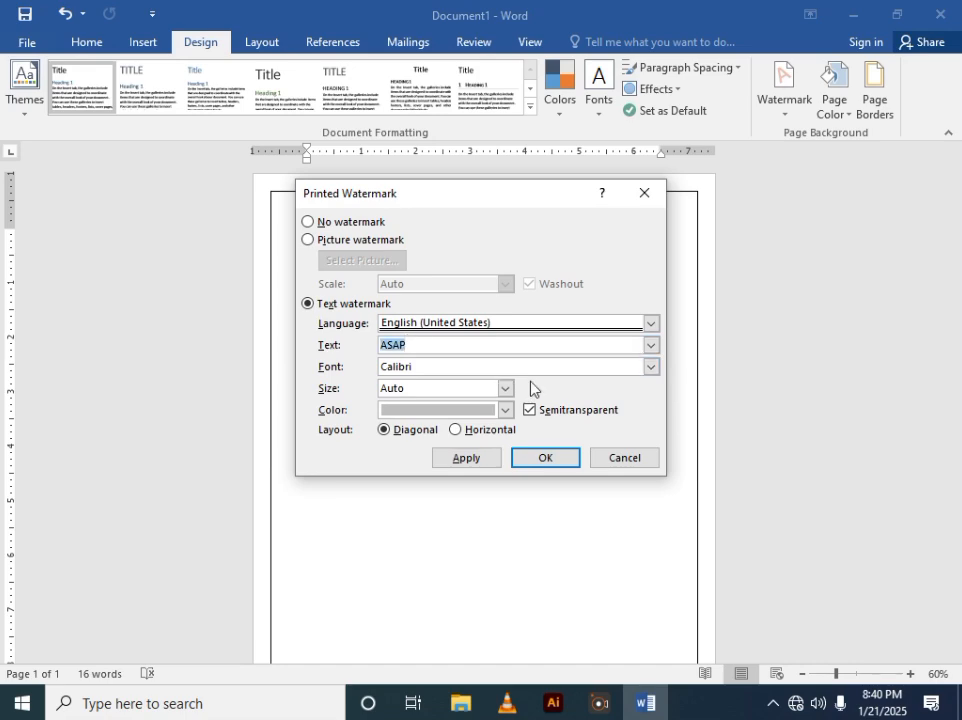
- Set the watermark text to NICE with a diagonal layout and apply it
type("m")
key("BackSpace")
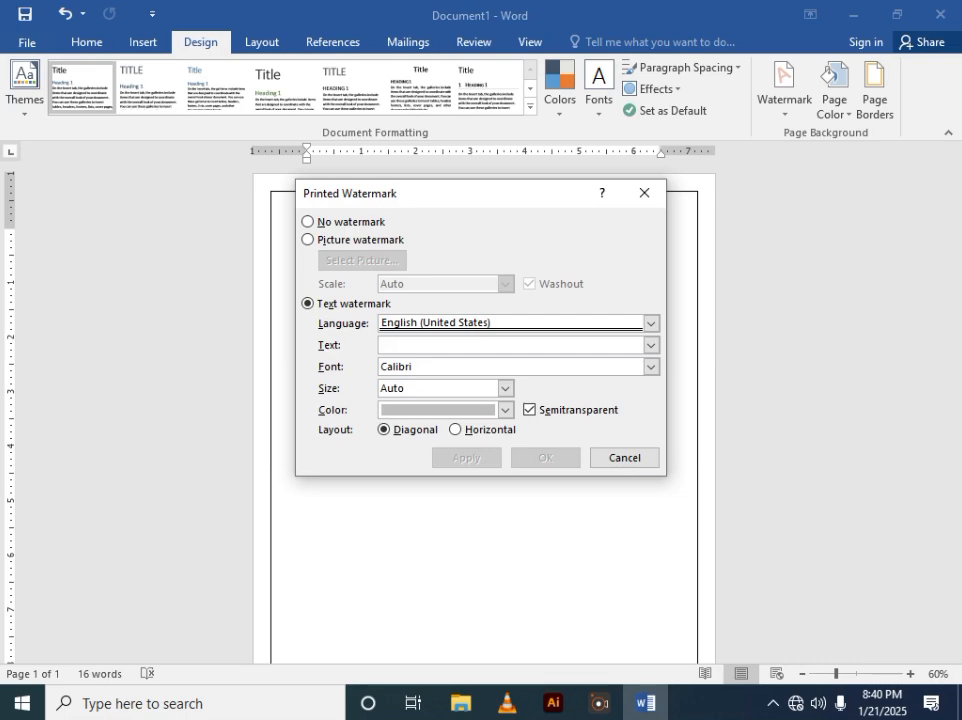
type("MI")
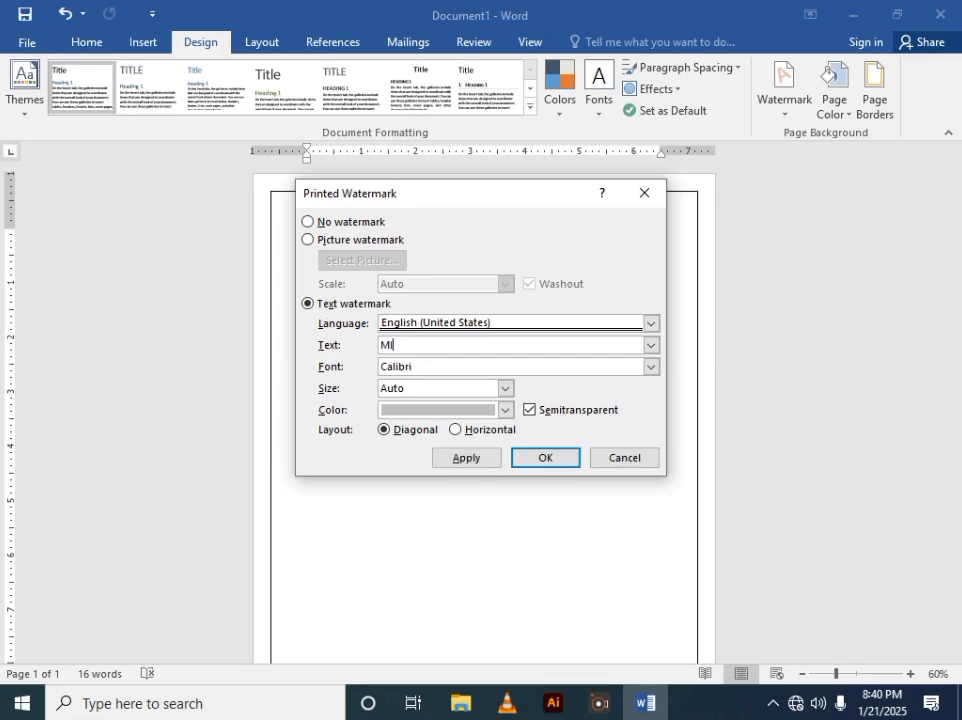
key("BackSpace")
key("BackSpace")
type("NICE")
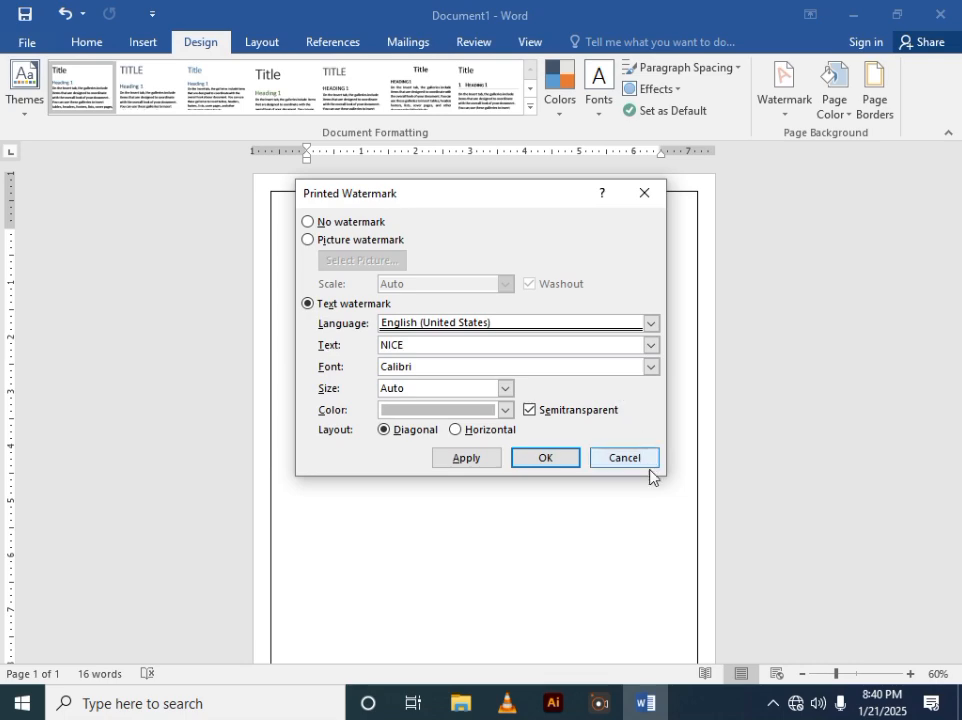
left_click(383, 431)
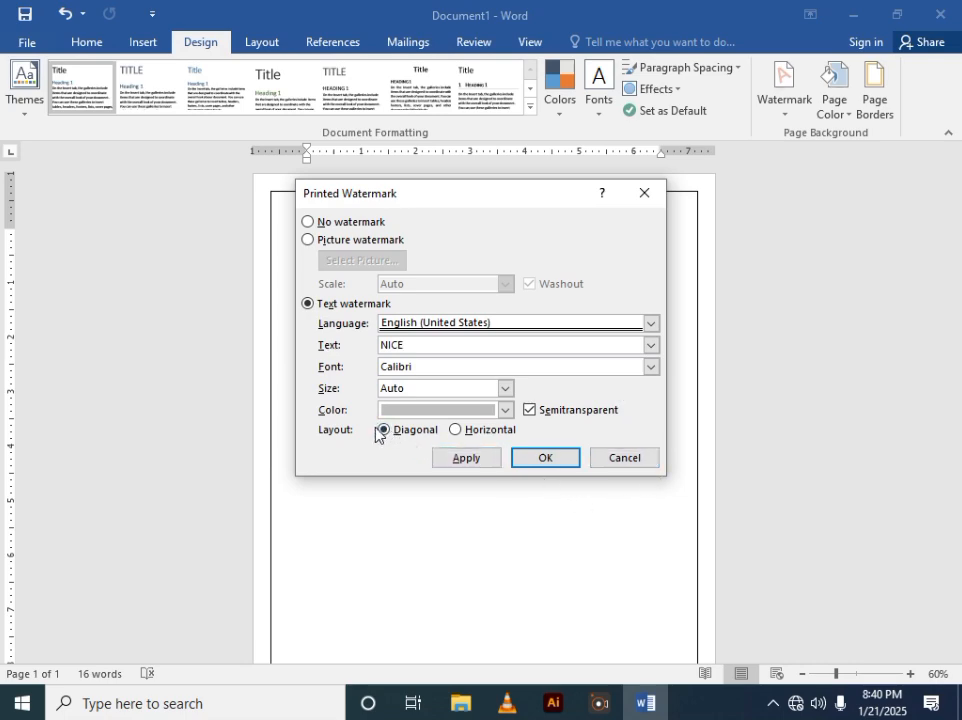
left_click(465, 460)
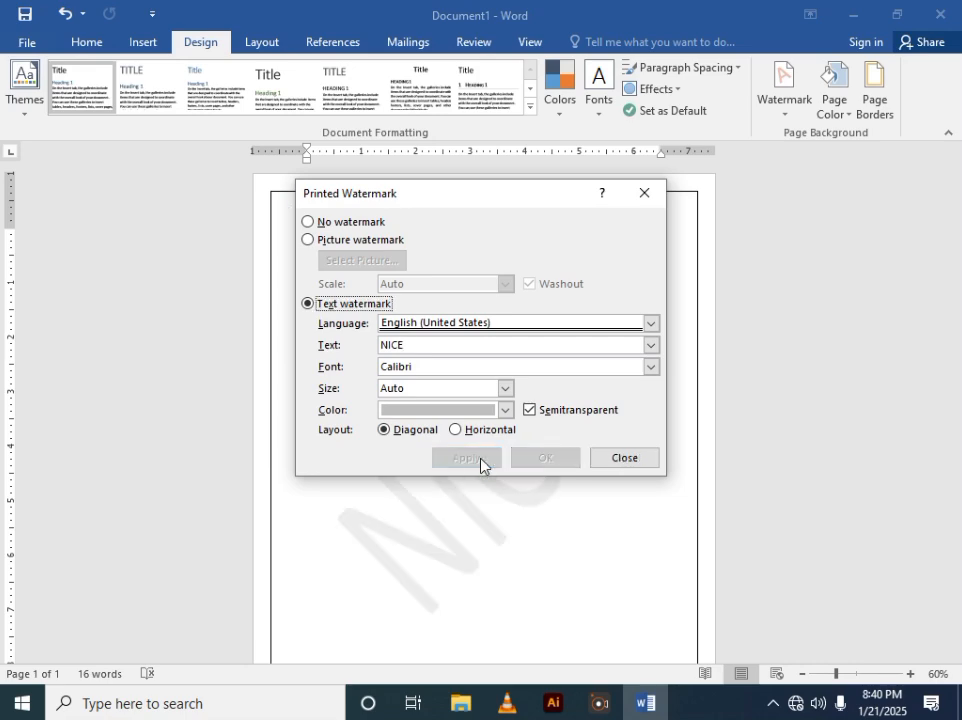
left_click(621, 457)
scroll(471, 400, "down", 3)
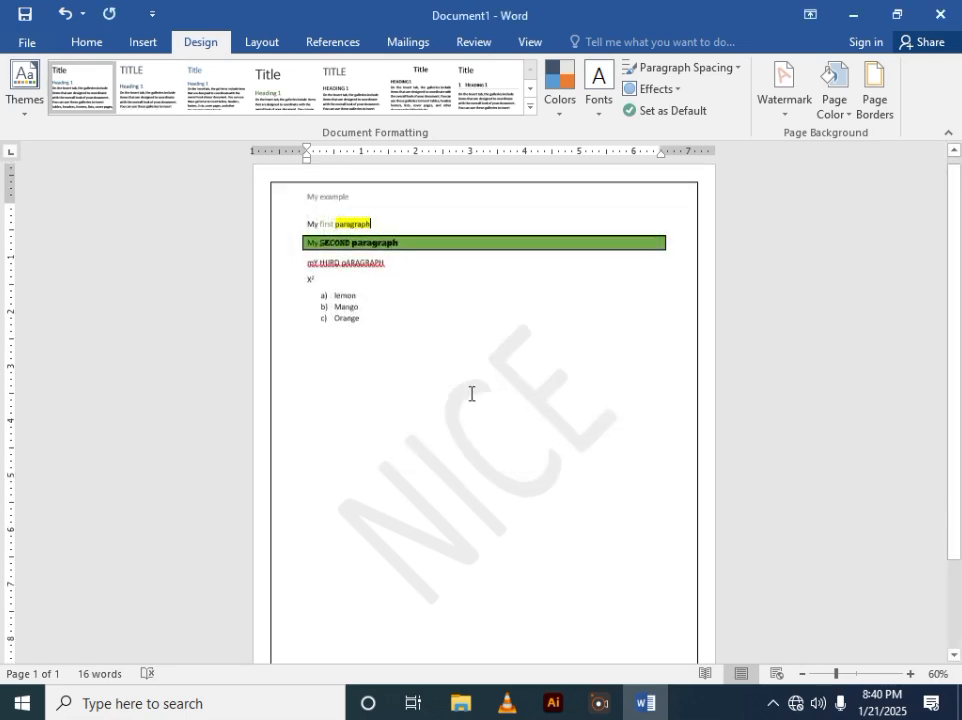
scroll(471, 396, "down", 1)
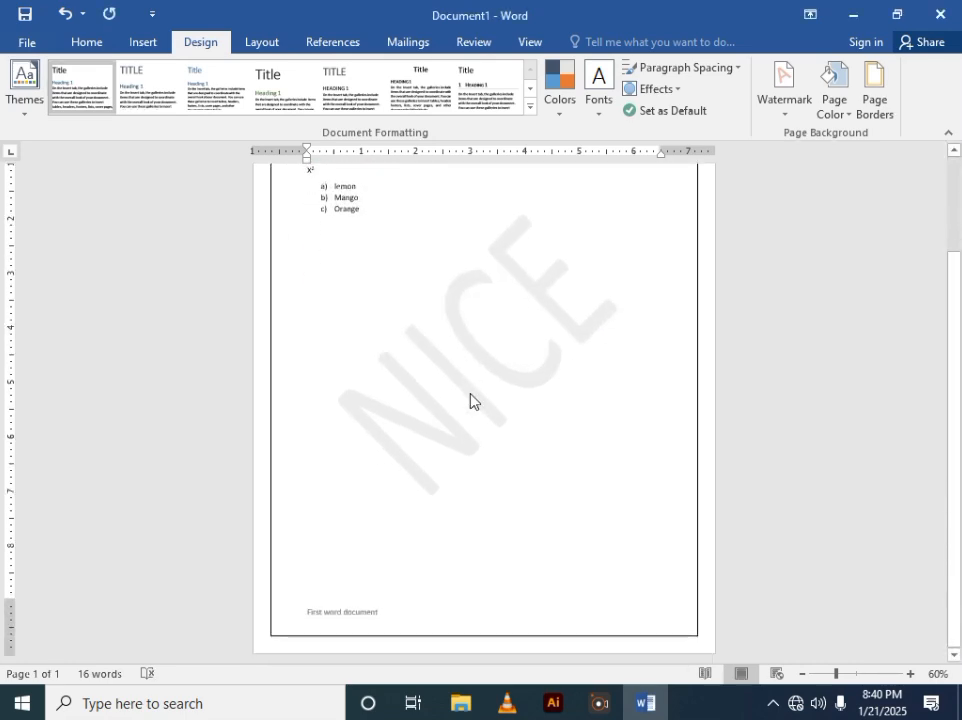